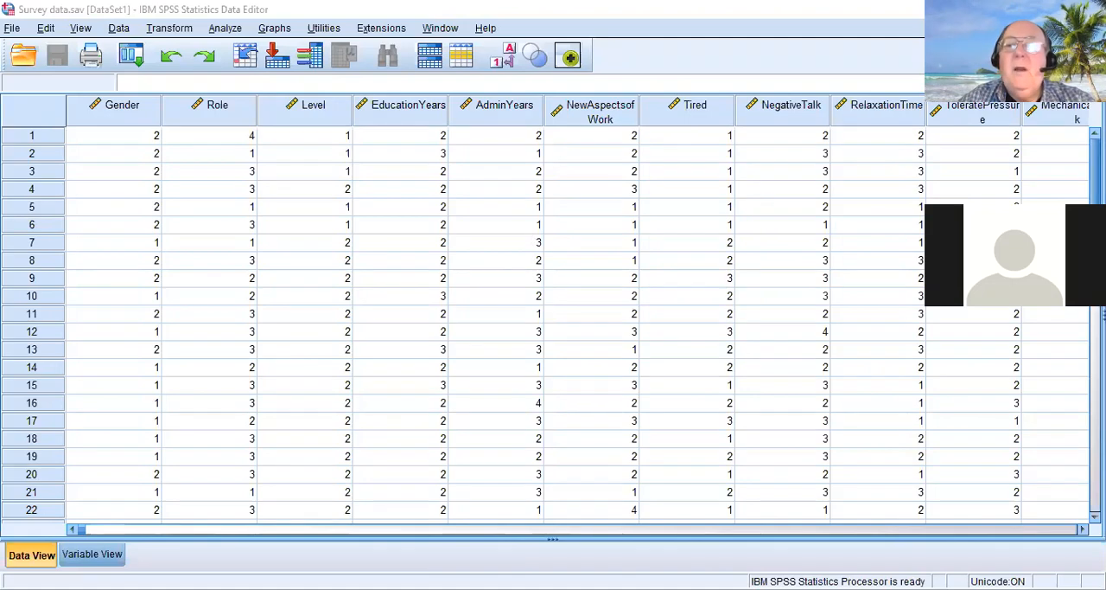
Examine the survey data set across all its cases and from the Gender variable through to the last variable
scroll(553, 328, "down", 3)
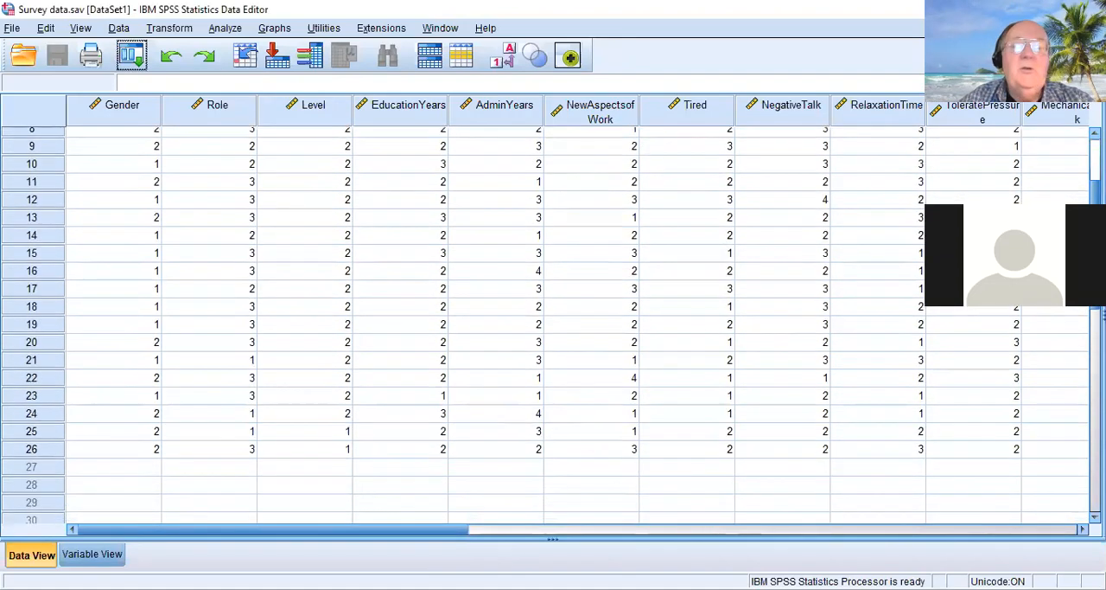
scroll(554, 328, "up", 3)
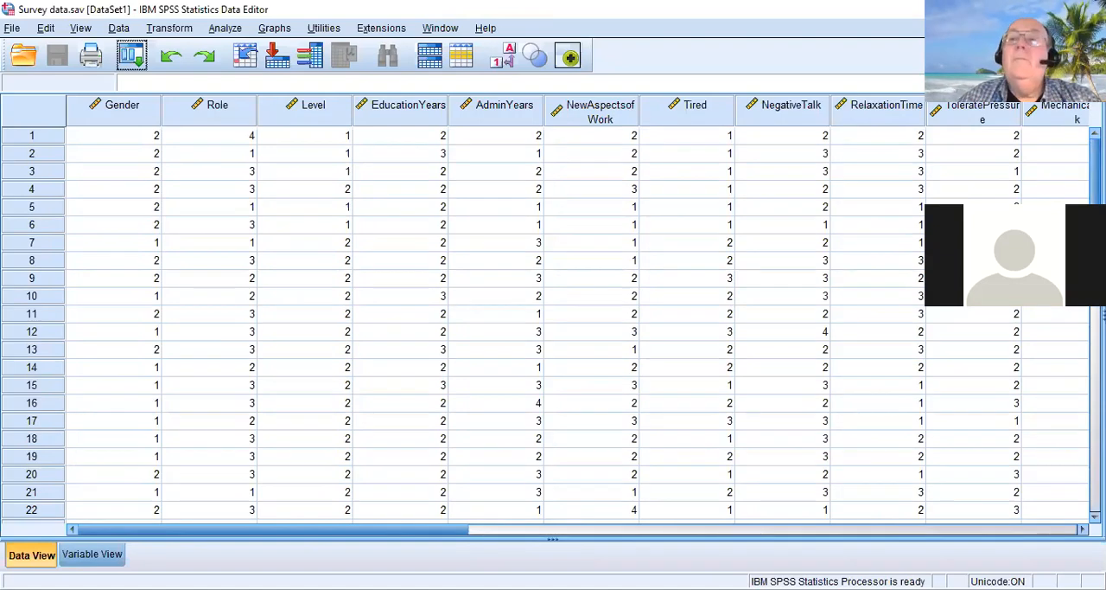
scroll(553, 328, "down", 3)
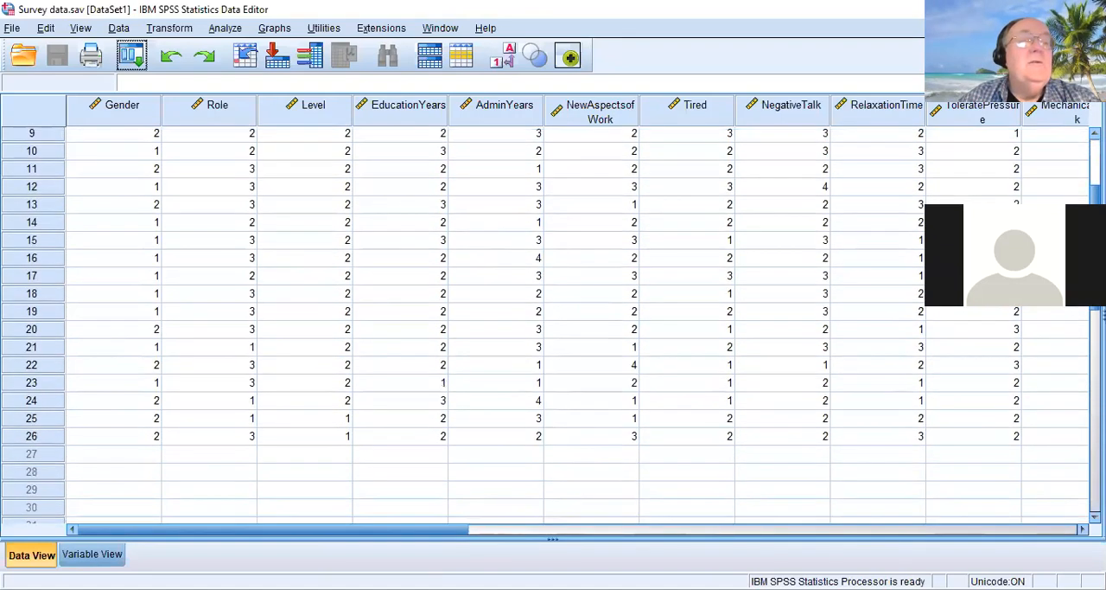
scroll(553, 328, "up", 1)
scroll(553, 328, "up", 3)
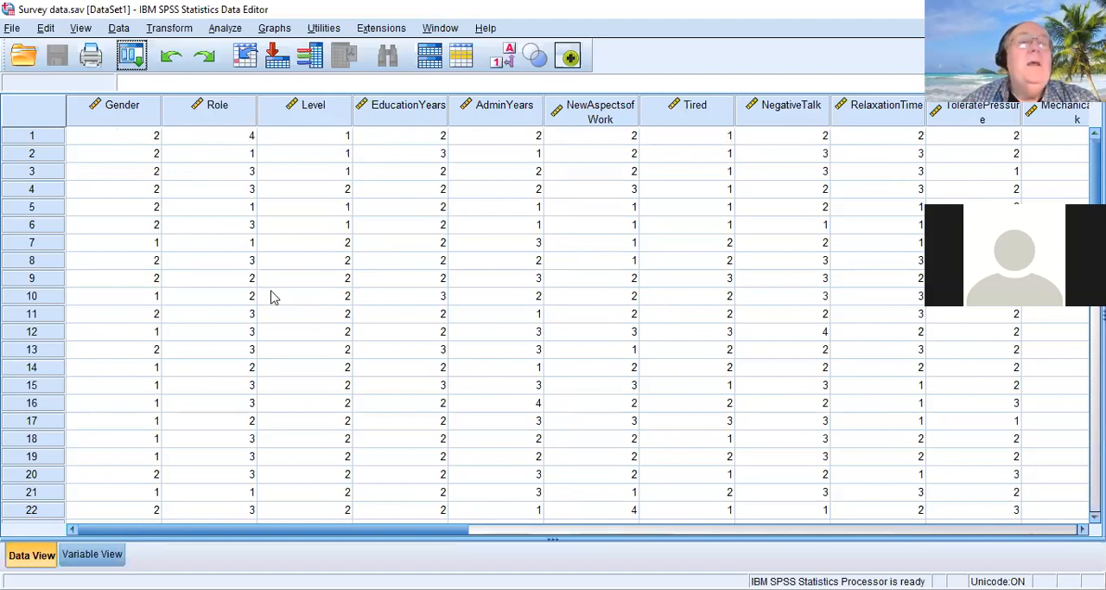
left_click(1045, 529)
left_click(1044, 529)
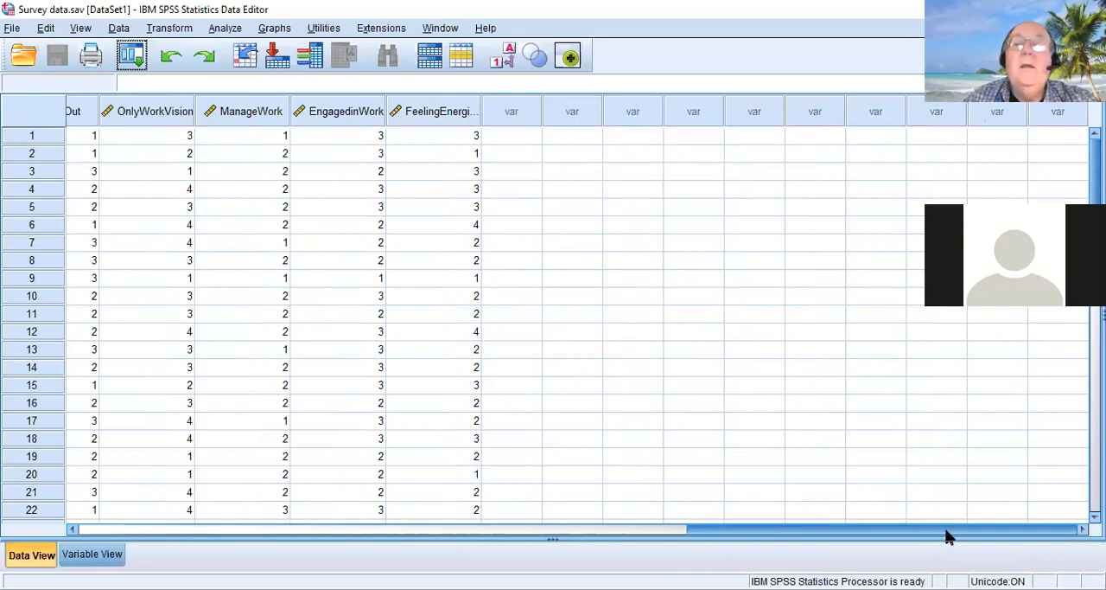
left_click_drag(948, 531, 314, 501)
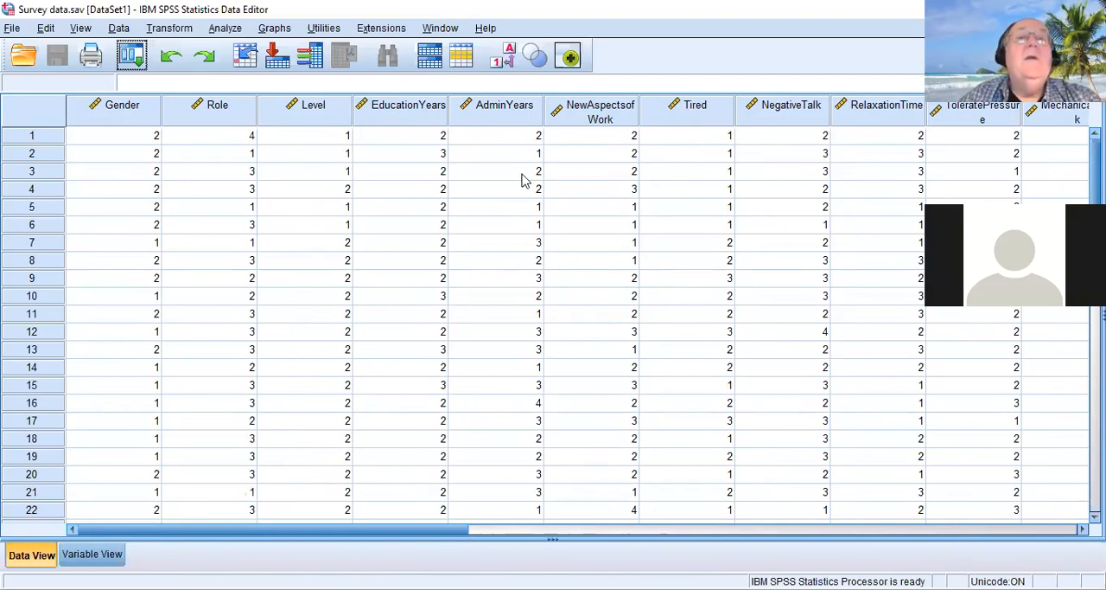
Set up a Descriptives analysis that includes all variables from Gender to Feeling Energized While Working
left_click(227, 28)
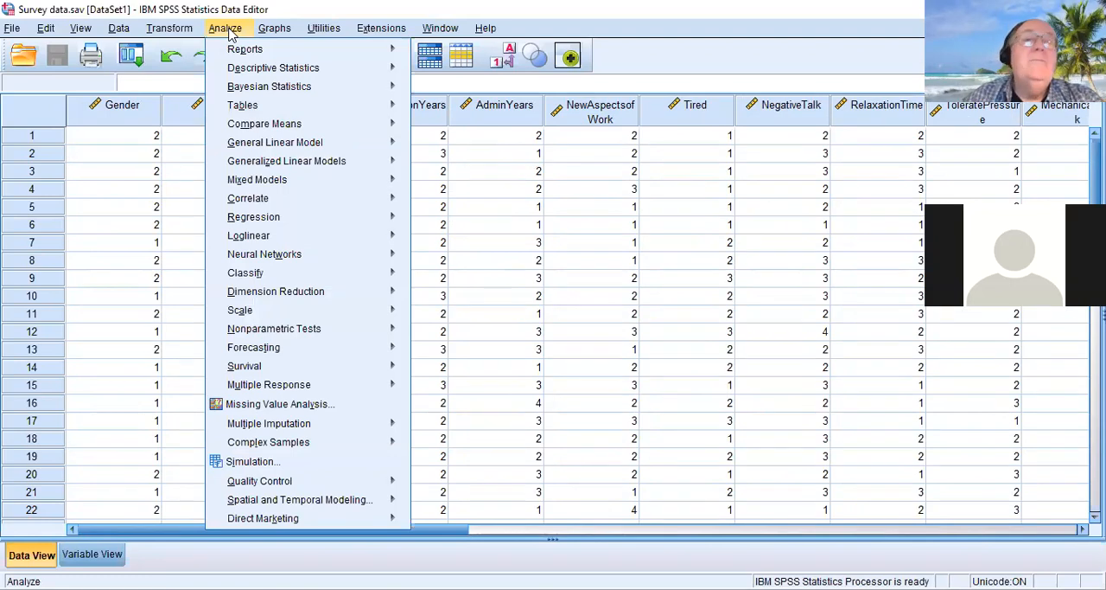
mouse_move(270, 69)
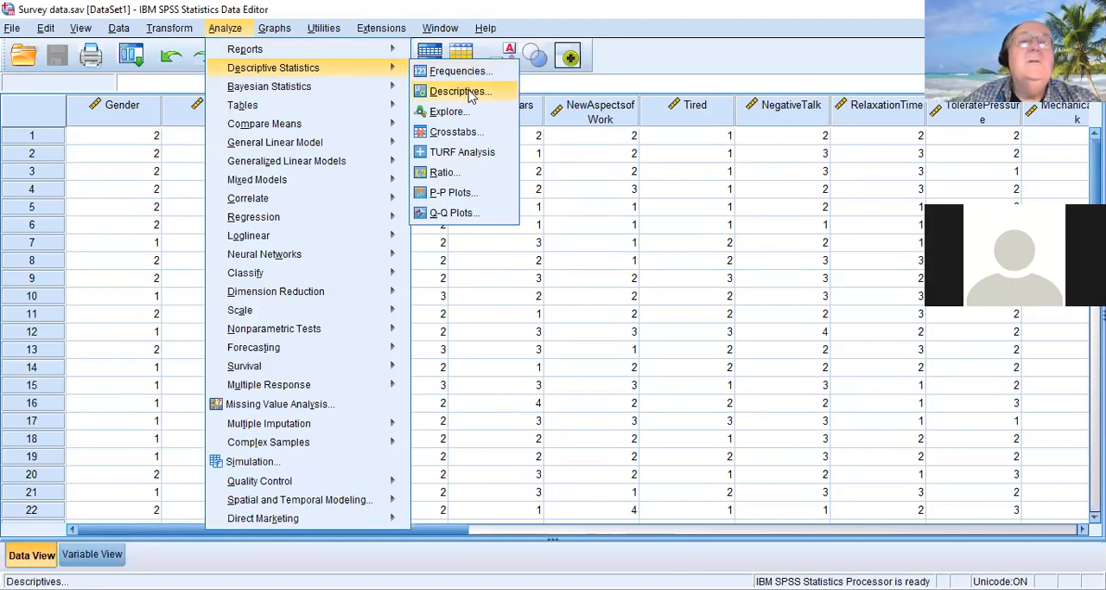
left_click(471, 93)
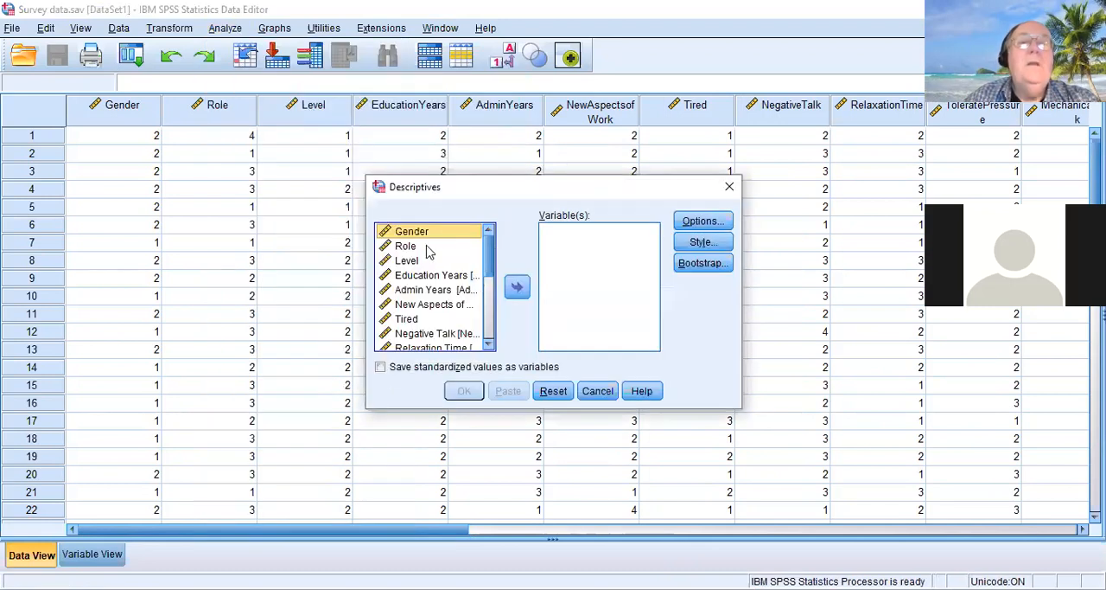
left_click(490, 335)
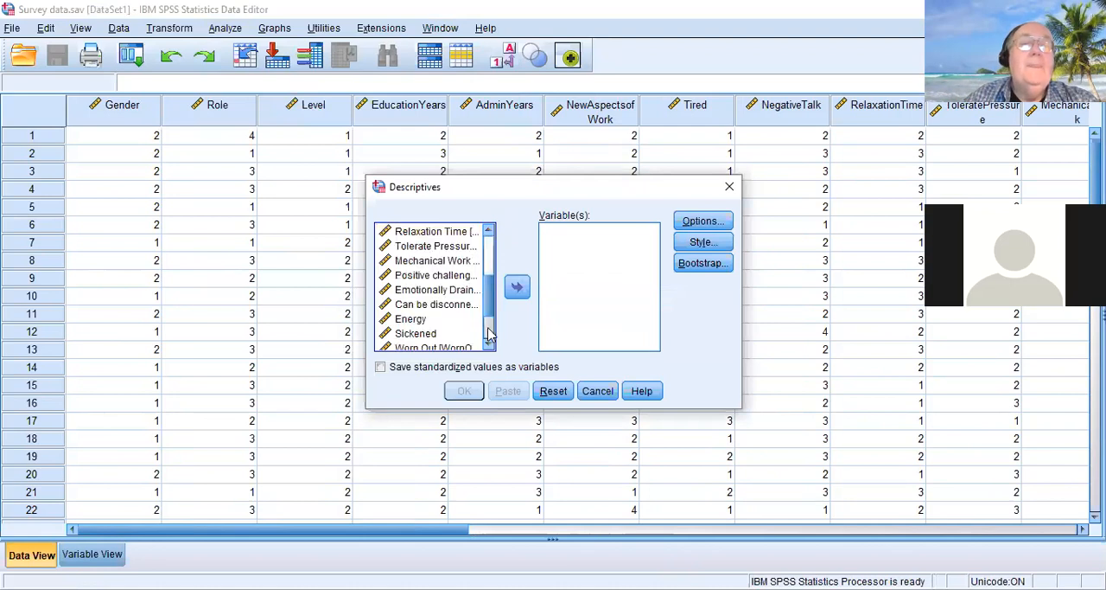
left_click(492, 336)
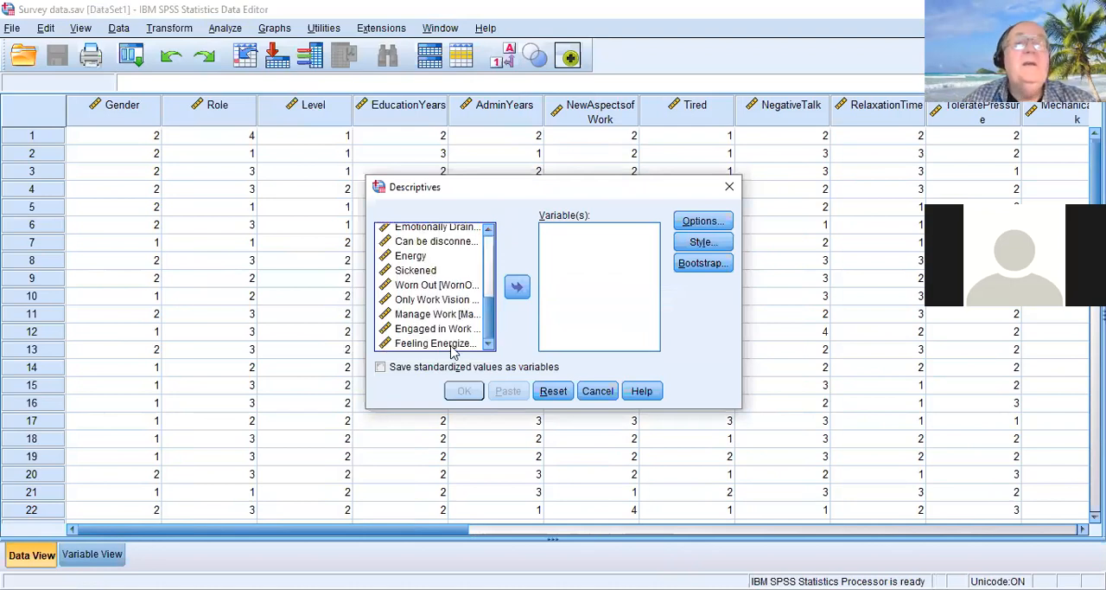
left_click(456, 344, "shift")
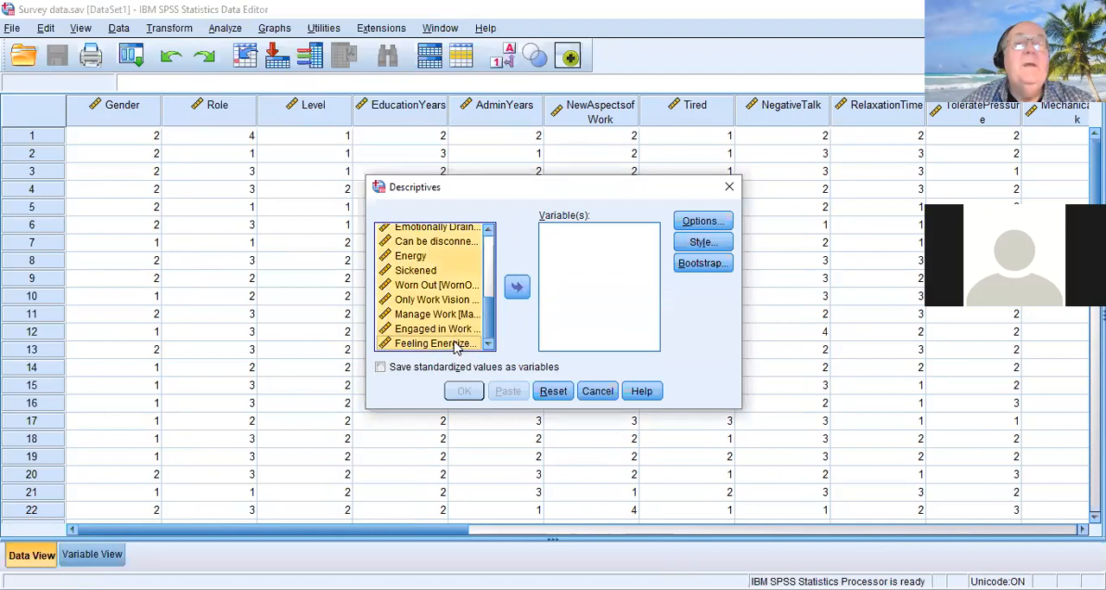
left_click(519, 289)
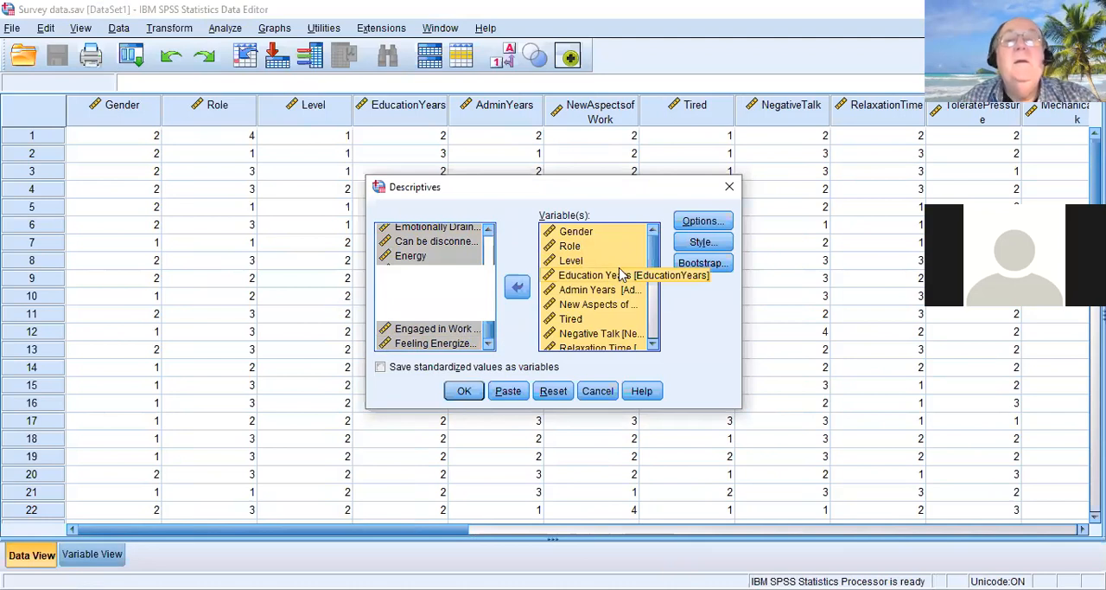
Add variance and range to the descriptive statistics and run the analysis
left_click(702, 221)
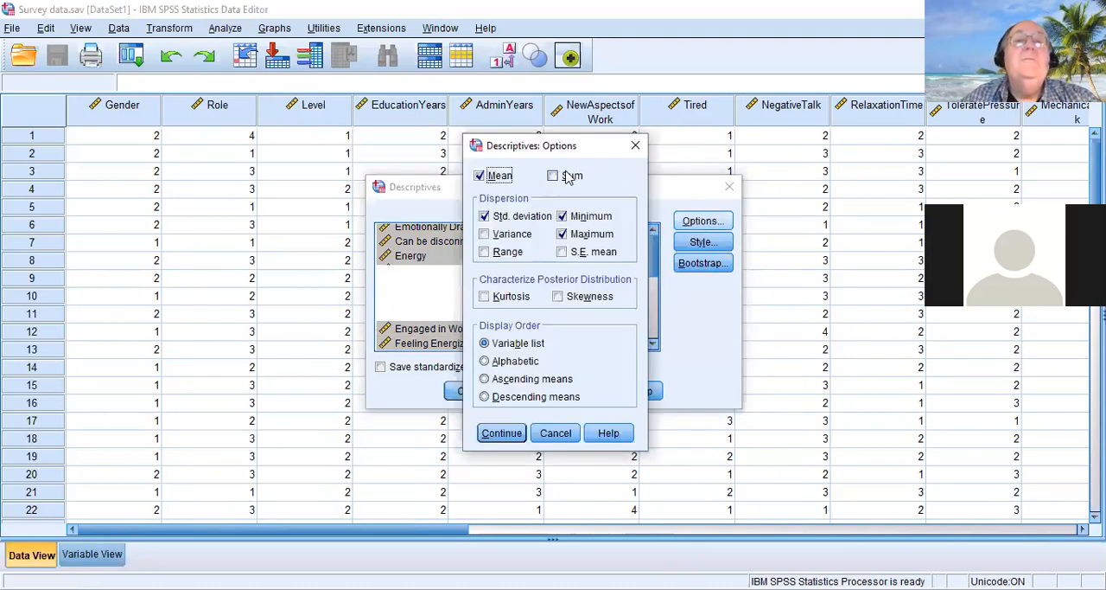
left_click(485, 236)
left_click(485, 251)
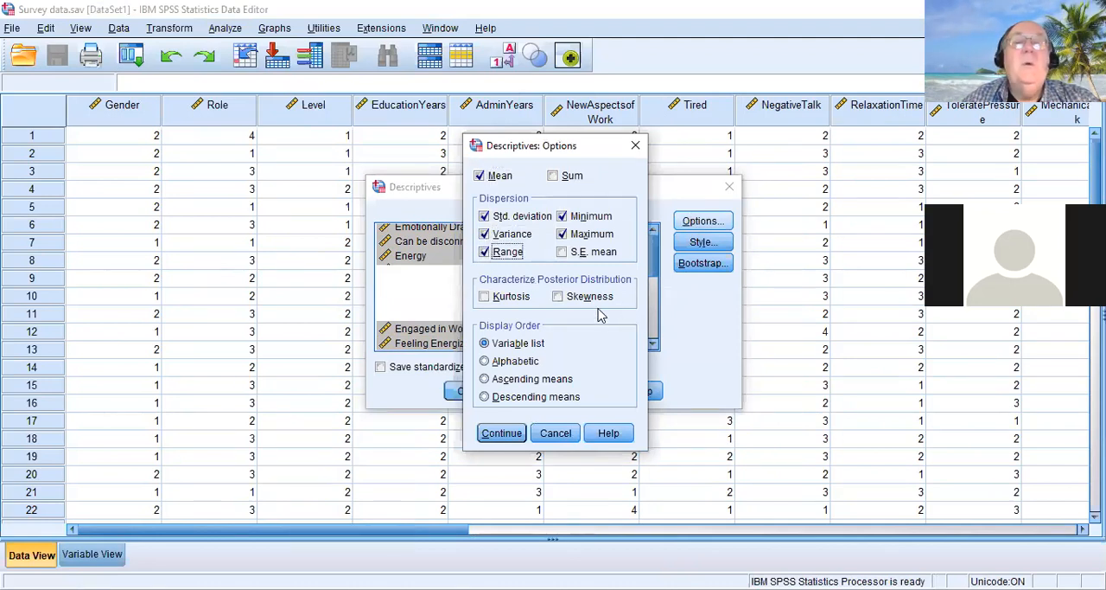
left_click(503, 439)
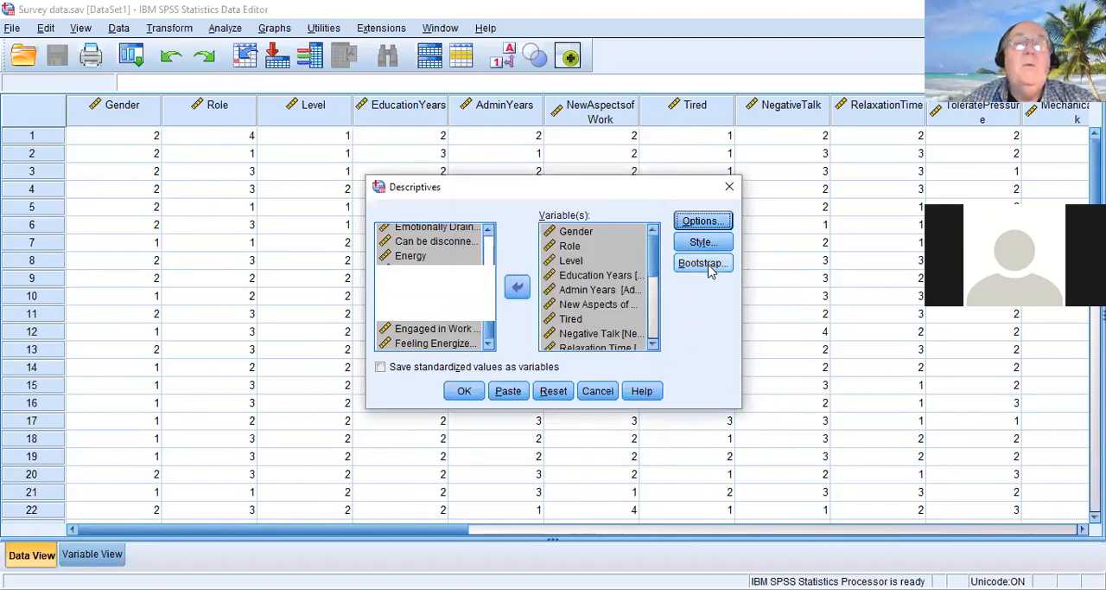
left_click(465, 394)
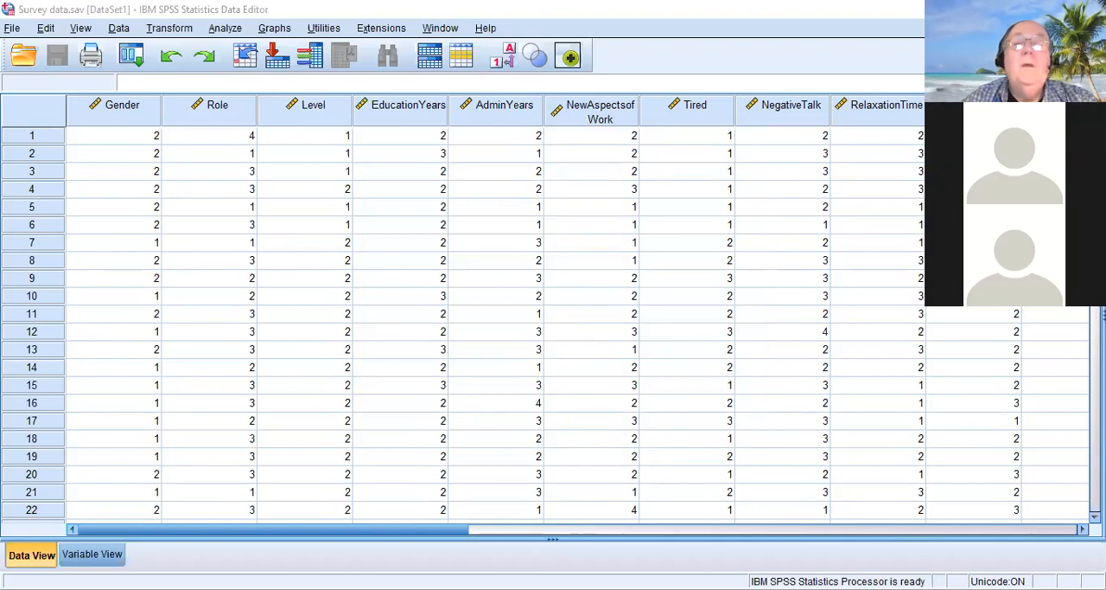
Switch to the output viewer and examine the Descriptive Statistics table for all survey variables
key("alt+Tab")
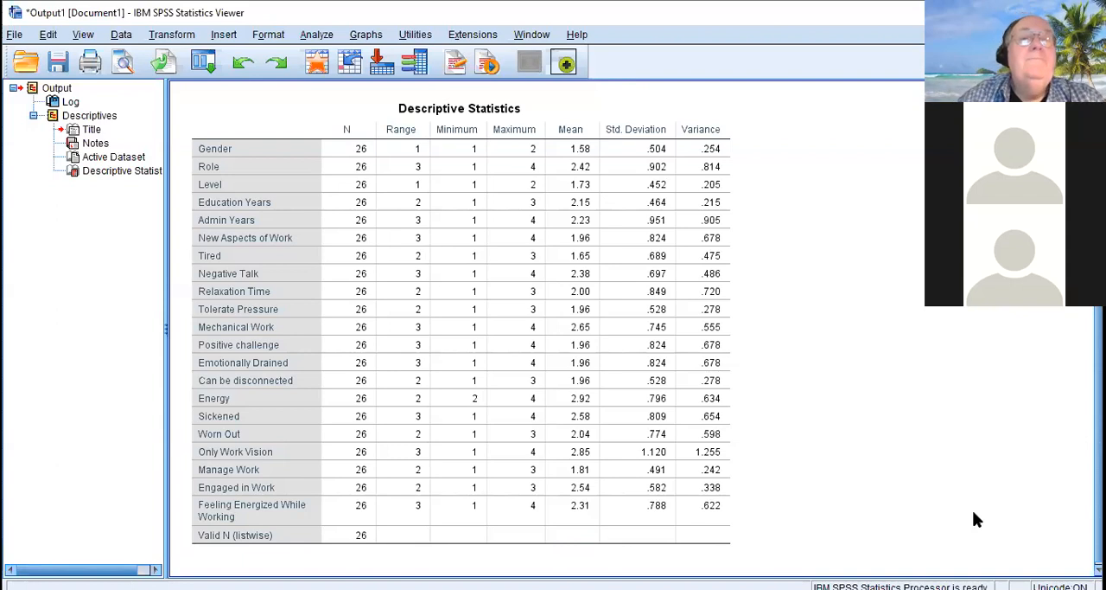
left_click(400, 189)
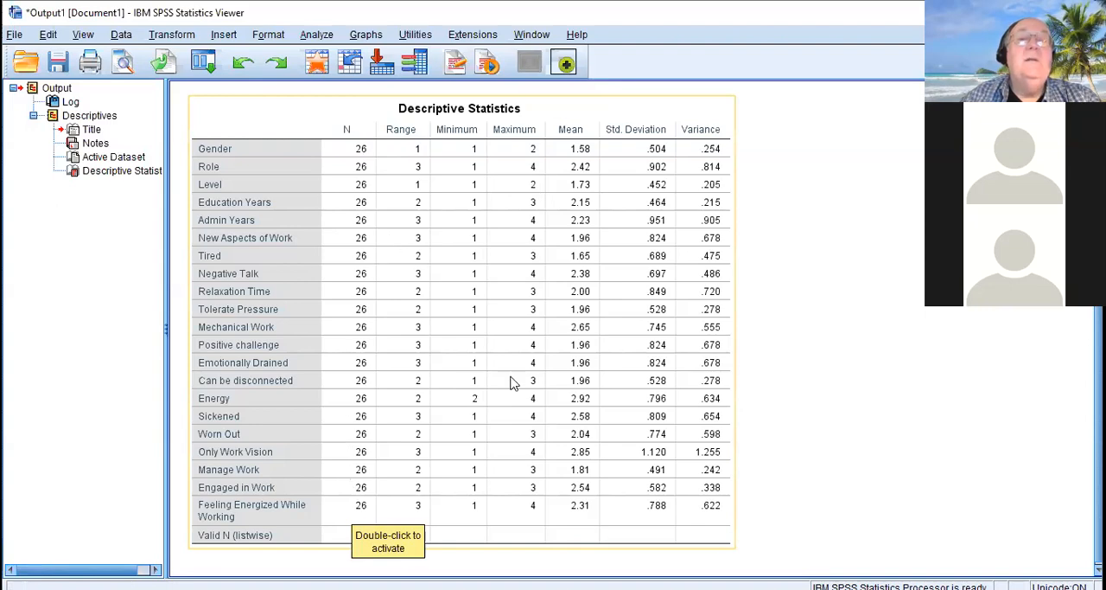
left_click(777, 486)
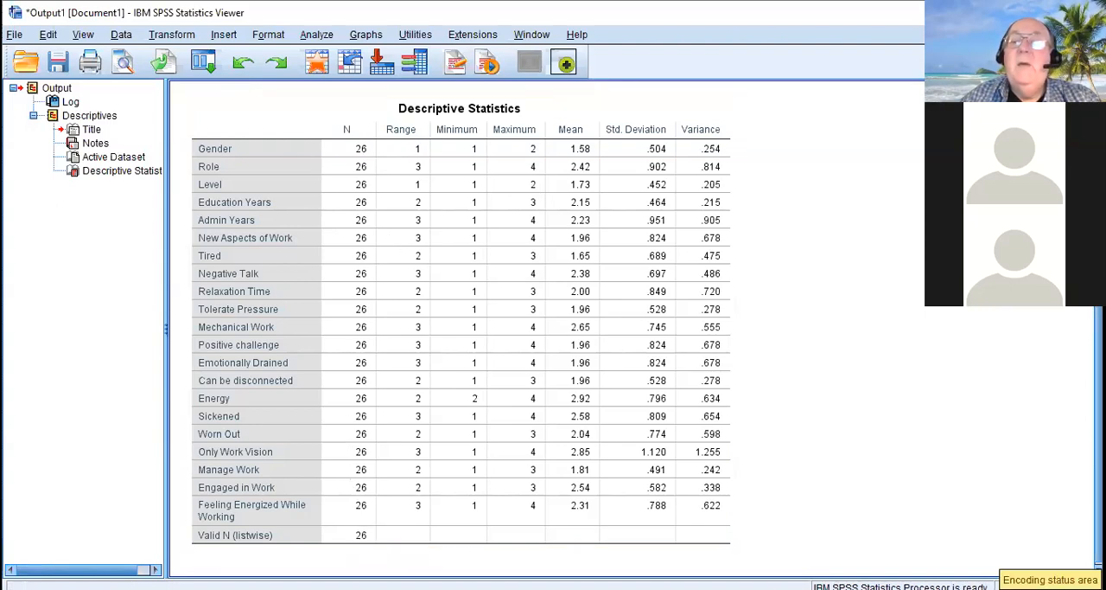
scroll(553, 328, "up", 5)
scroll(554, 329, "down", 5)
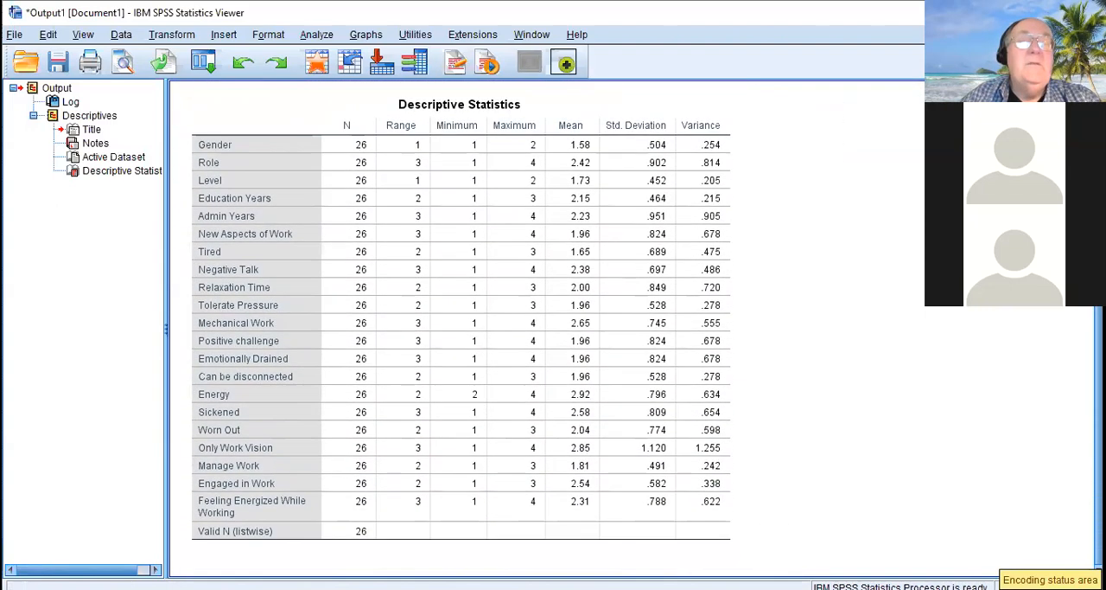
left_click(444, 252)
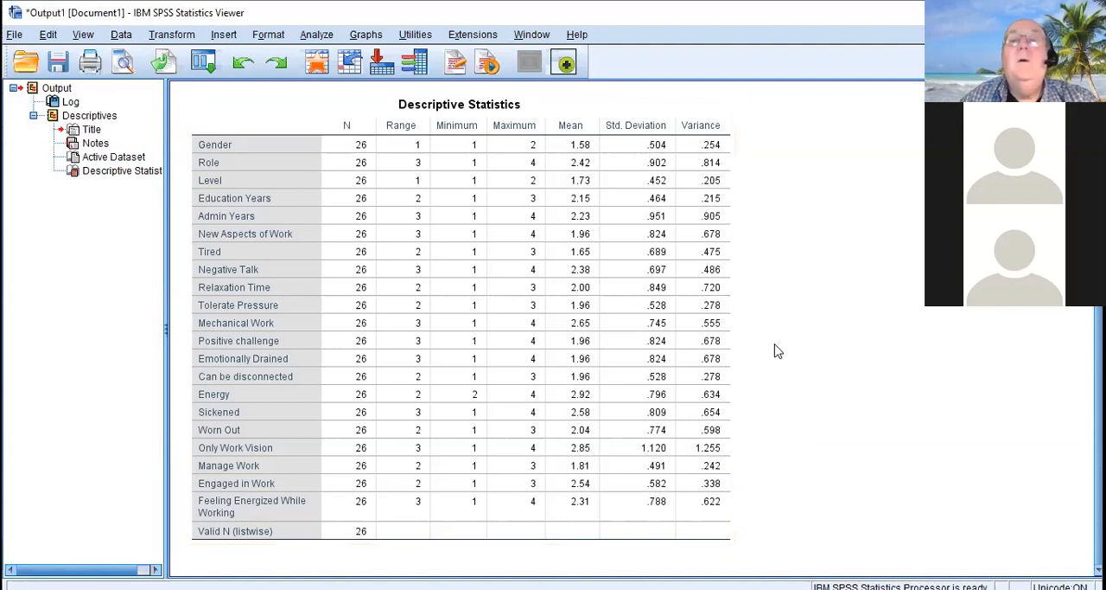
Set up a Bivariate Correlations analysis that includes all variables from Gender to Feeling Energized While Working
left_click(316, 35)
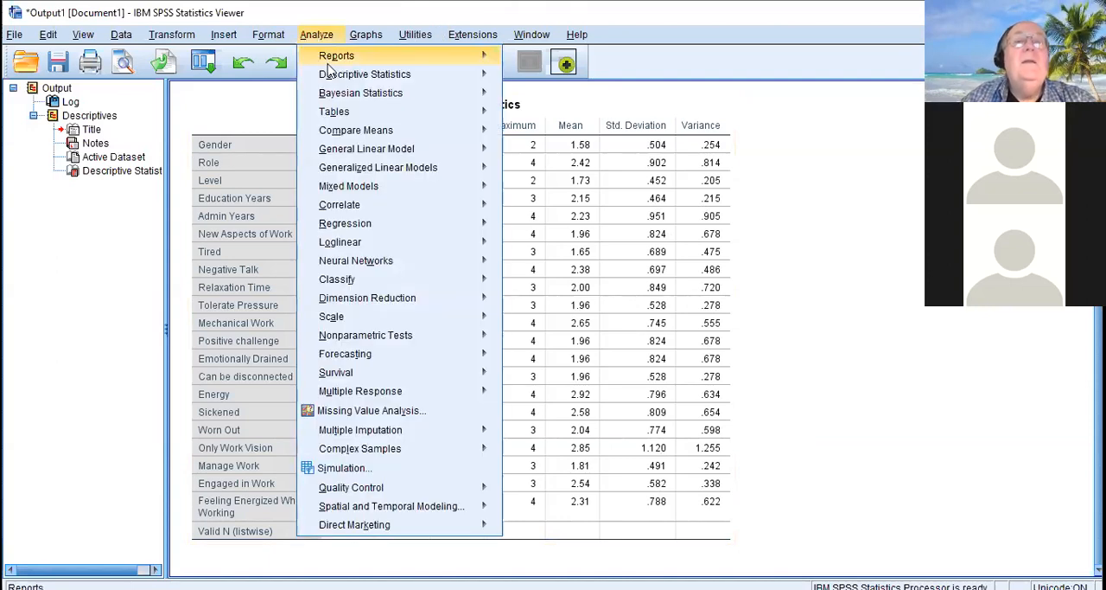
mouse_move(333, 74)
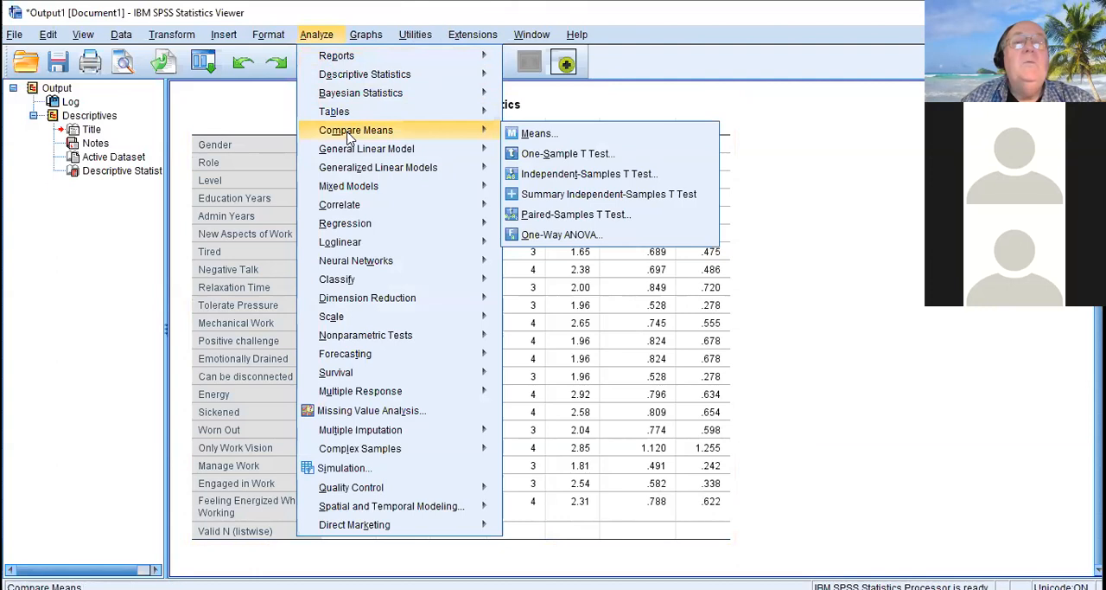
mouse_move(352, 150)
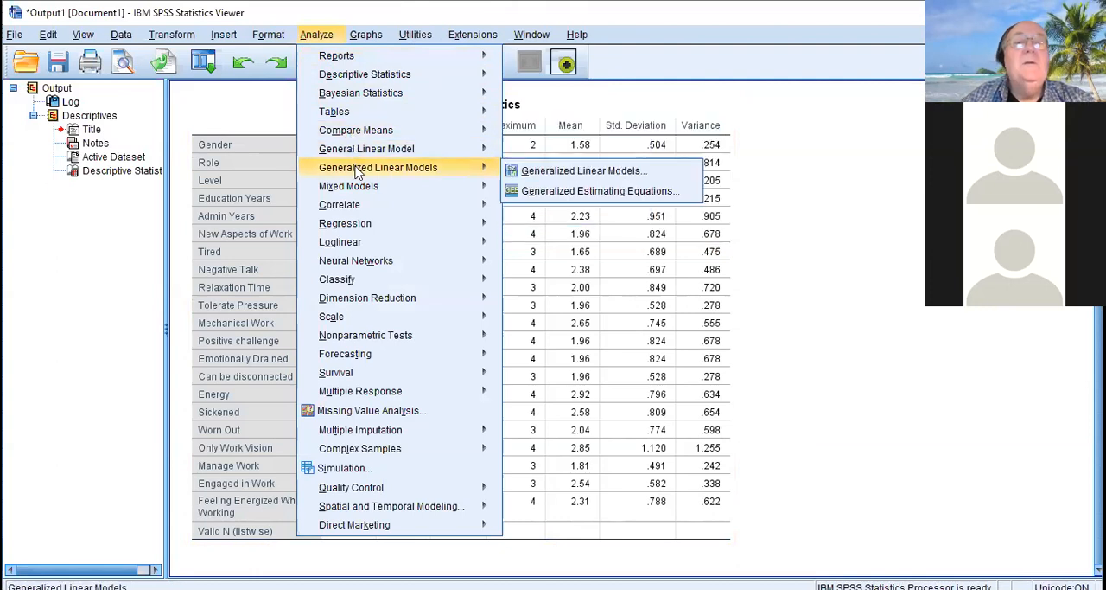
mouse_move(346, 208)
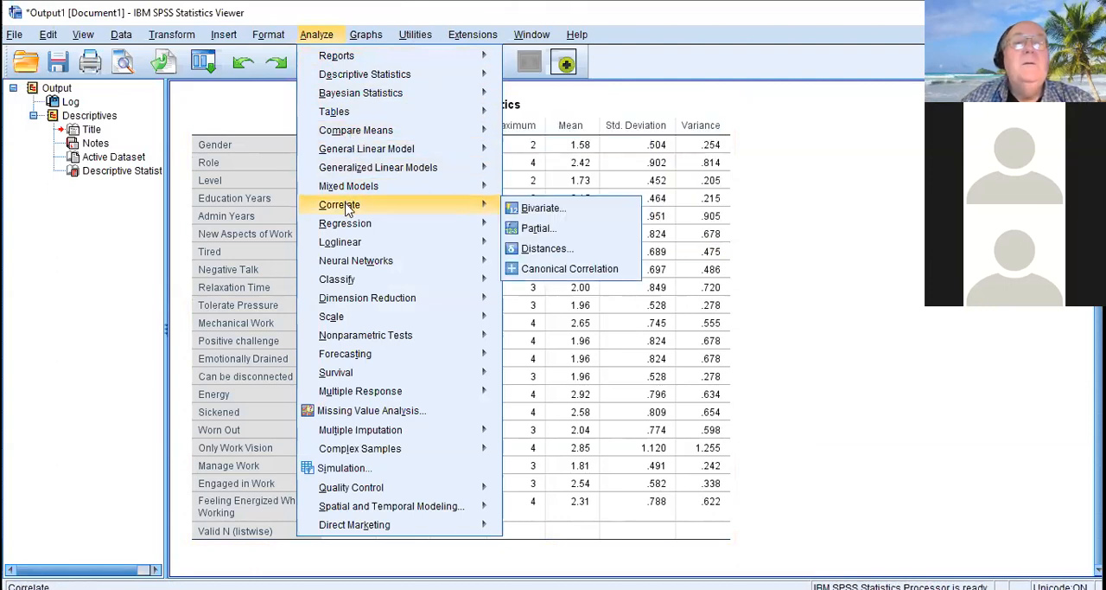
left_click(536, 210)
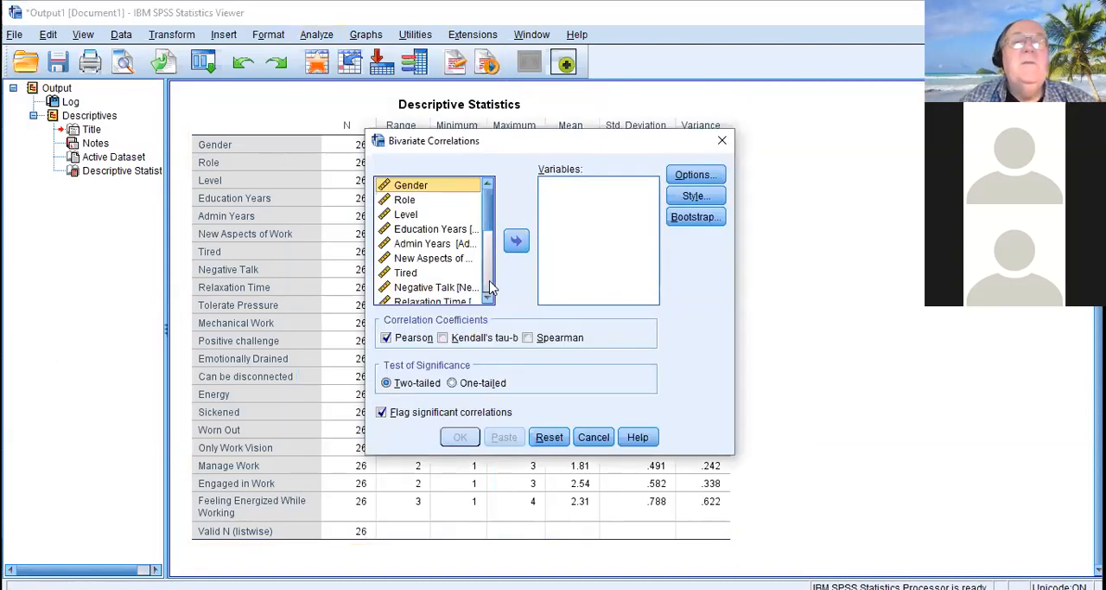
scroll(489, 294, "down", 5)
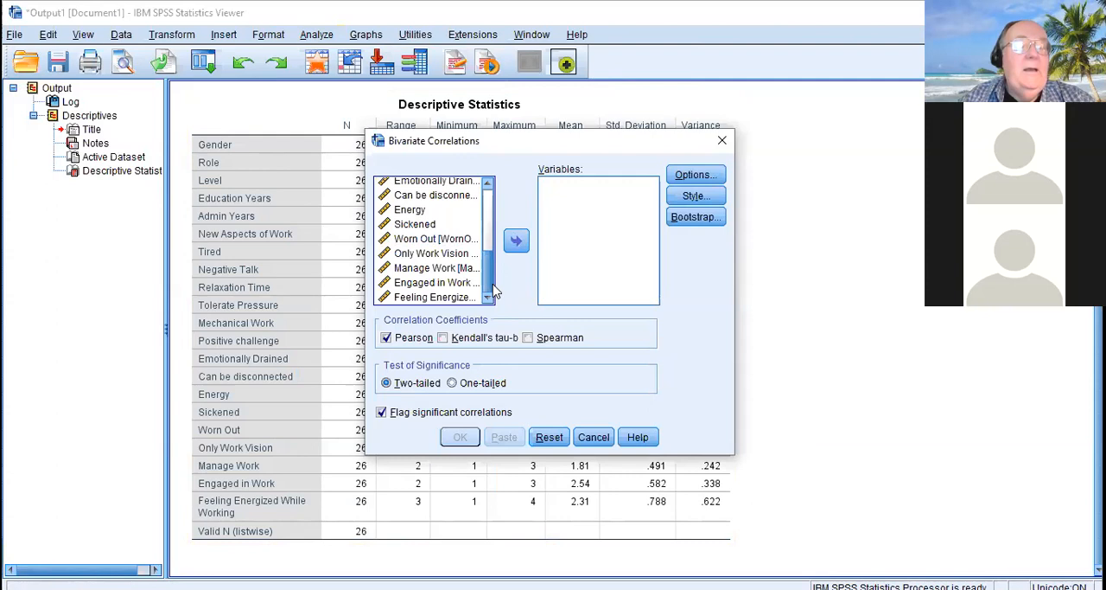
left_click(448, 296, "shift")
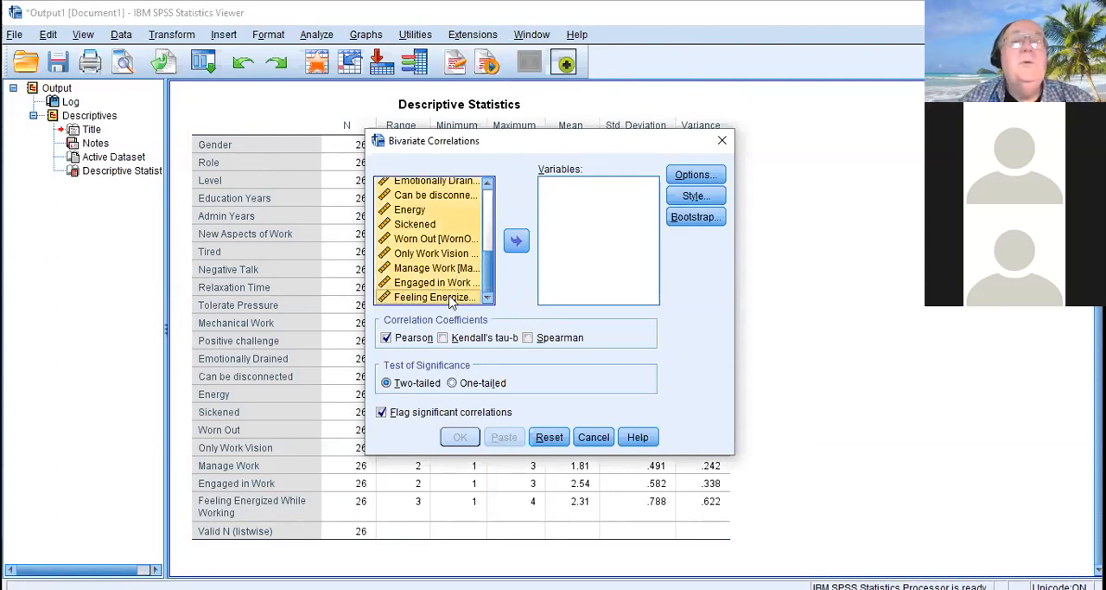
left_click(516, 242)
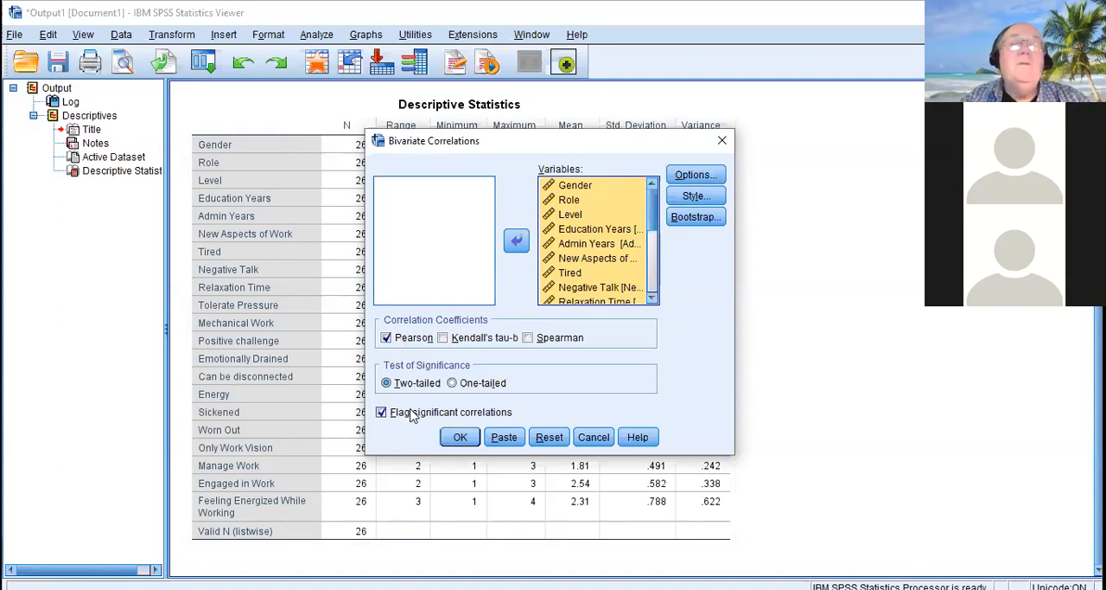
Run the two-tailed Pearson correlations with pairwise exclusion of missing cases and significant correlations flagged
left_click(705, 178)
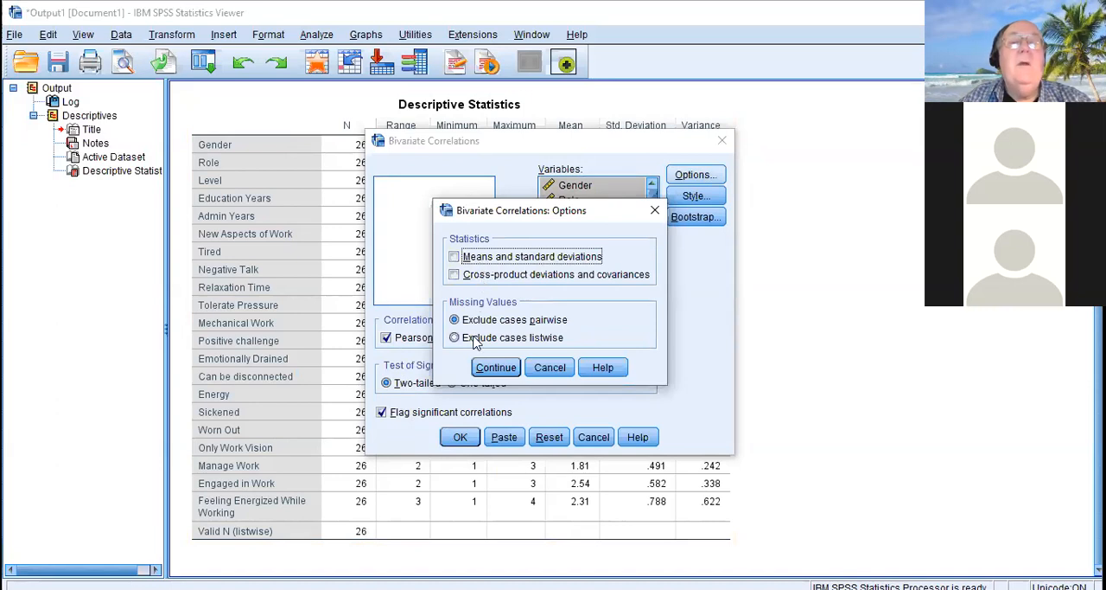
left_click(497, 370)
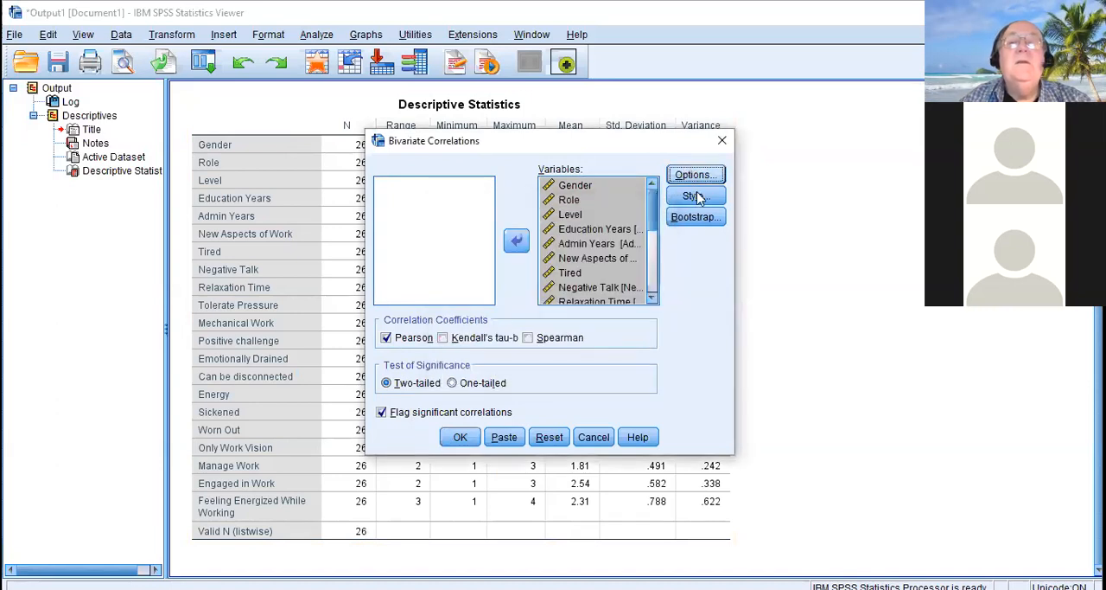
left_click(459, 437)
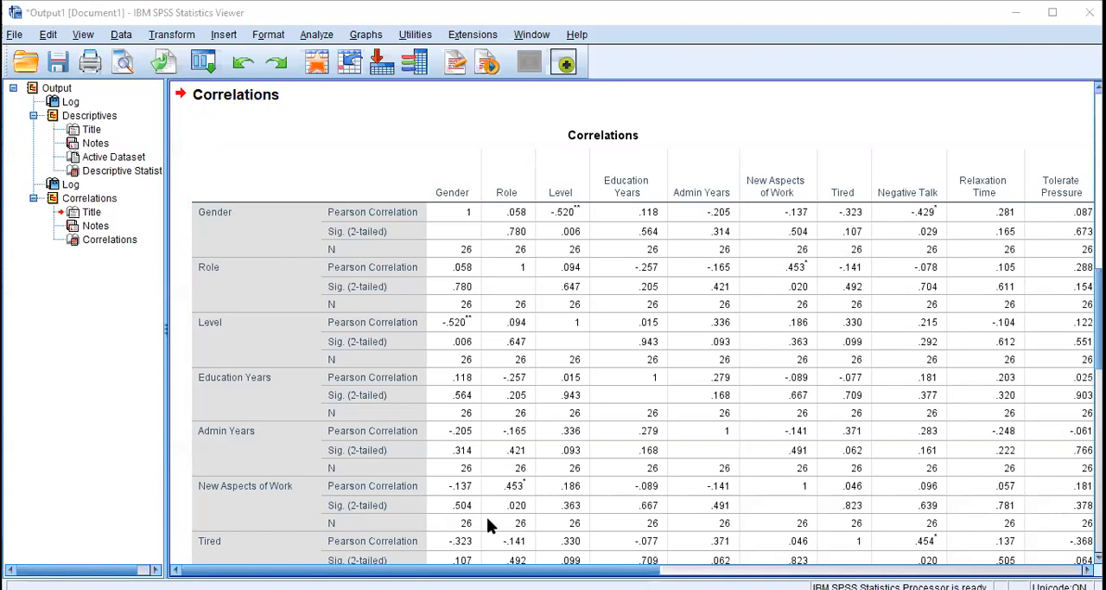
Examine the Pearson correlations and significance values for all variables from Gender to Feeling Energized While Working in the Correlations table
left_click(729, 158)
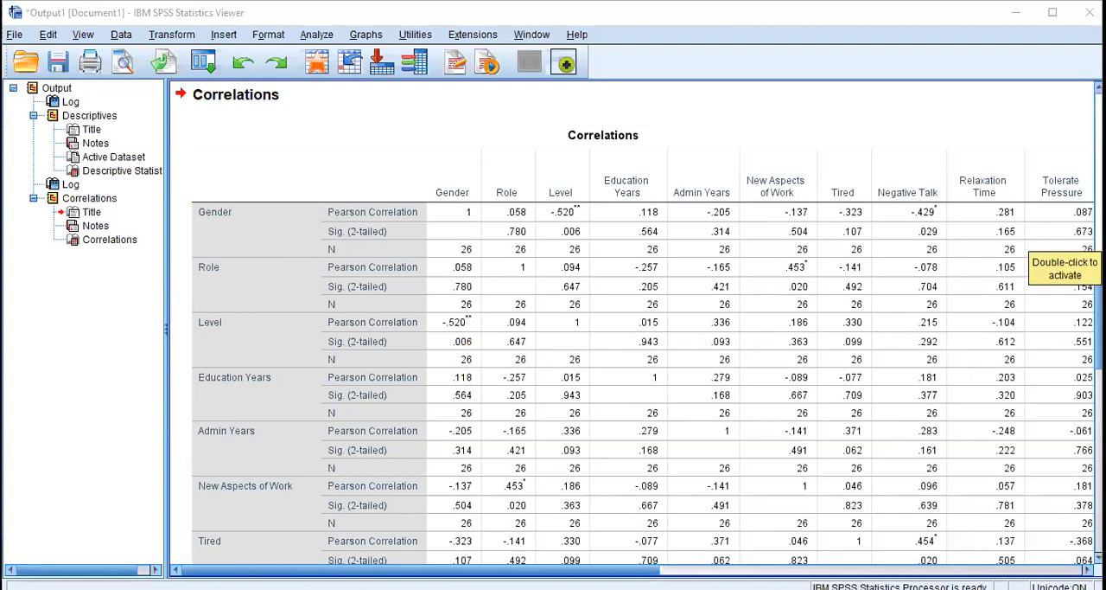
scroll(1055, 250, "down", 5)
scroll(648, 322, "down", 2)
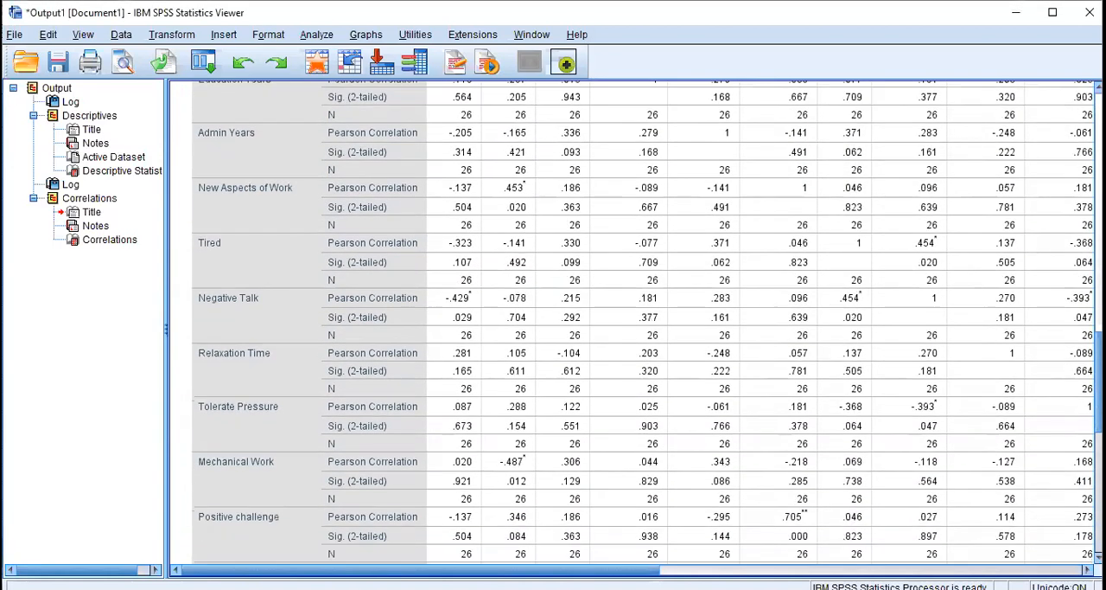
scroll(648, 321, "down", 9)
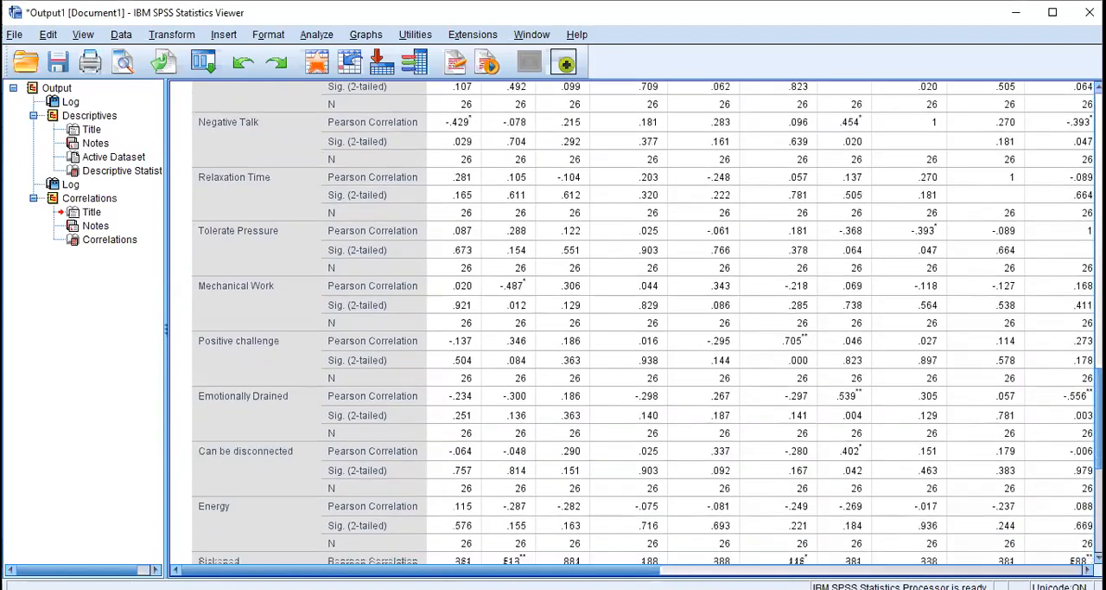
scroll(648, 321, "up", 10)
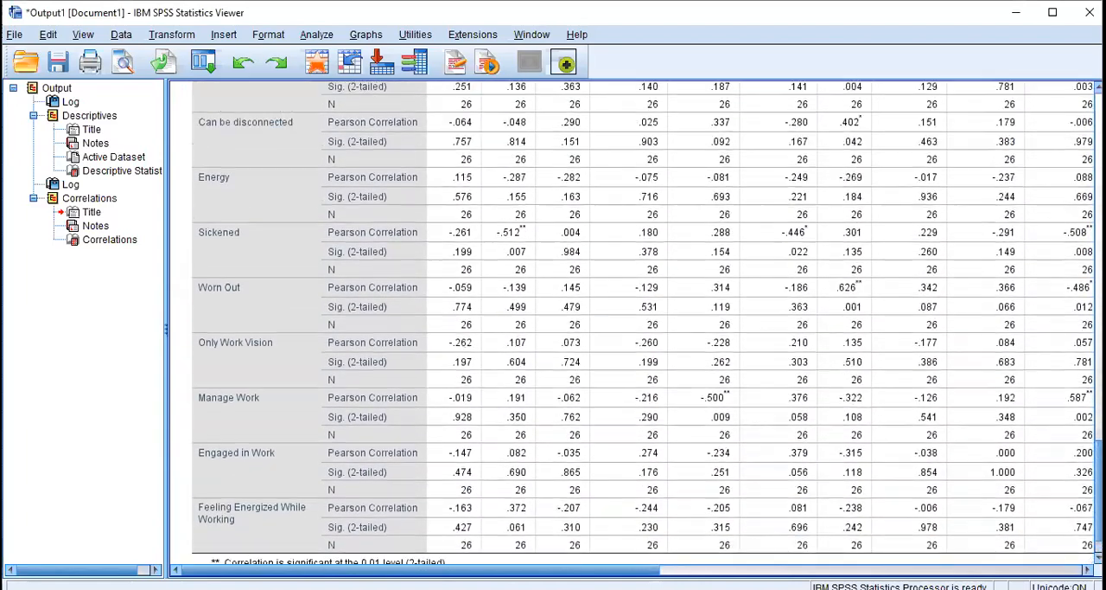
scroll(647, 322, "up", 5)
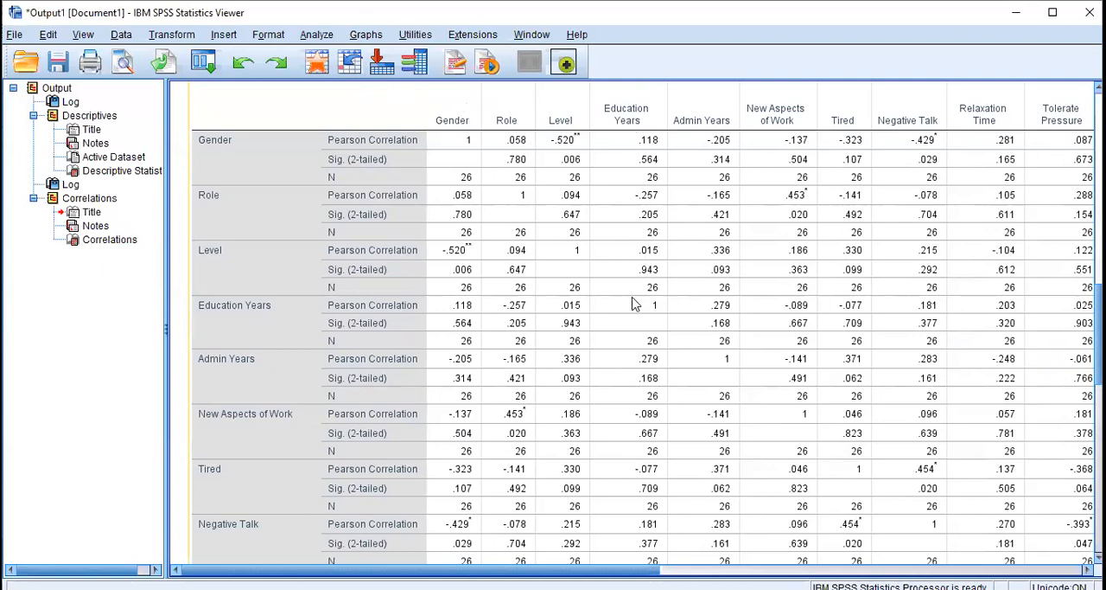
Set up a Factor Analysis that includes all variables from Gender to Feeling Energized While Working
left_click(316, 37)
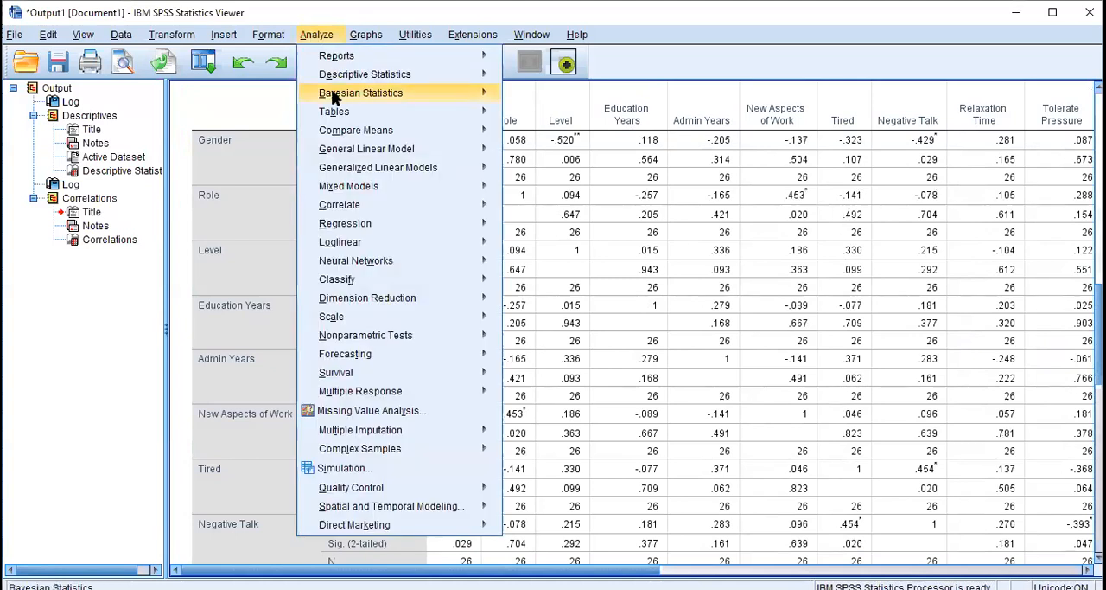
mouse_move(385, 302)
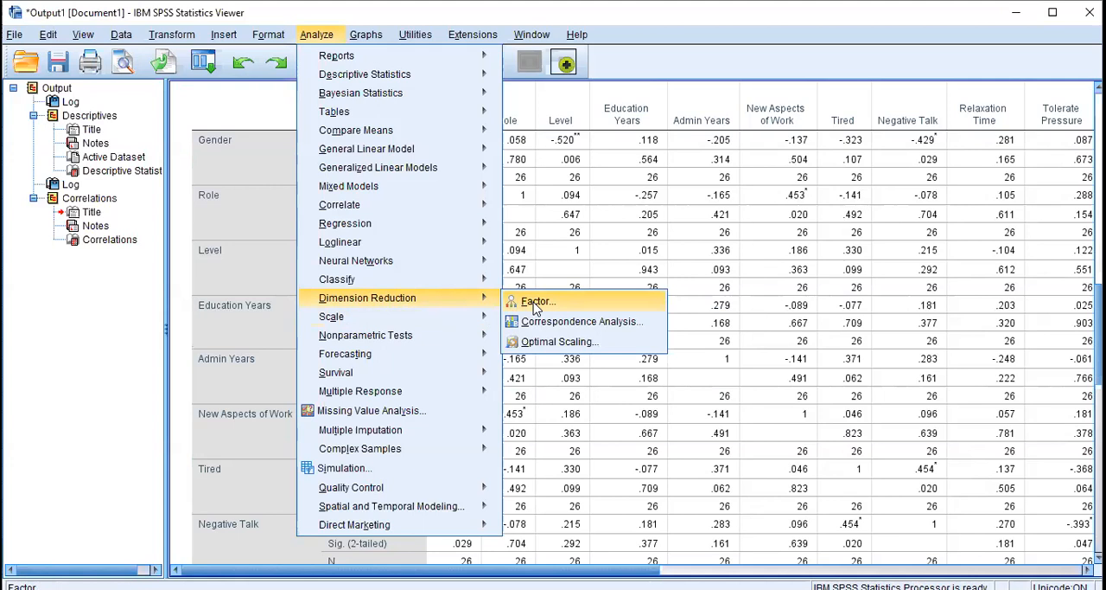
left_click(535, 302)
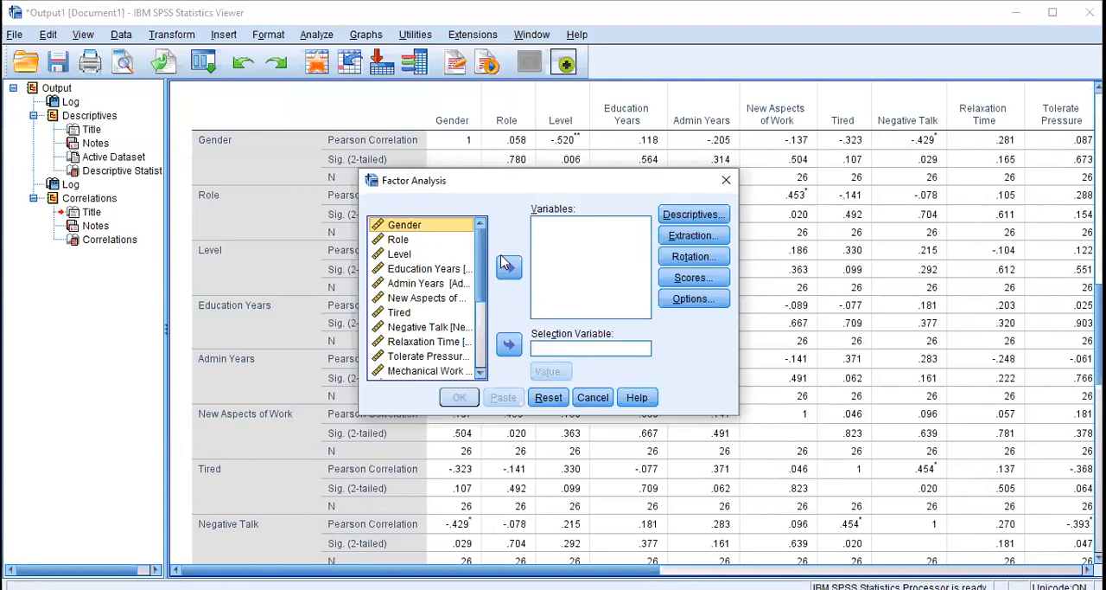
left_click_drag(485, 294, 484, 368)
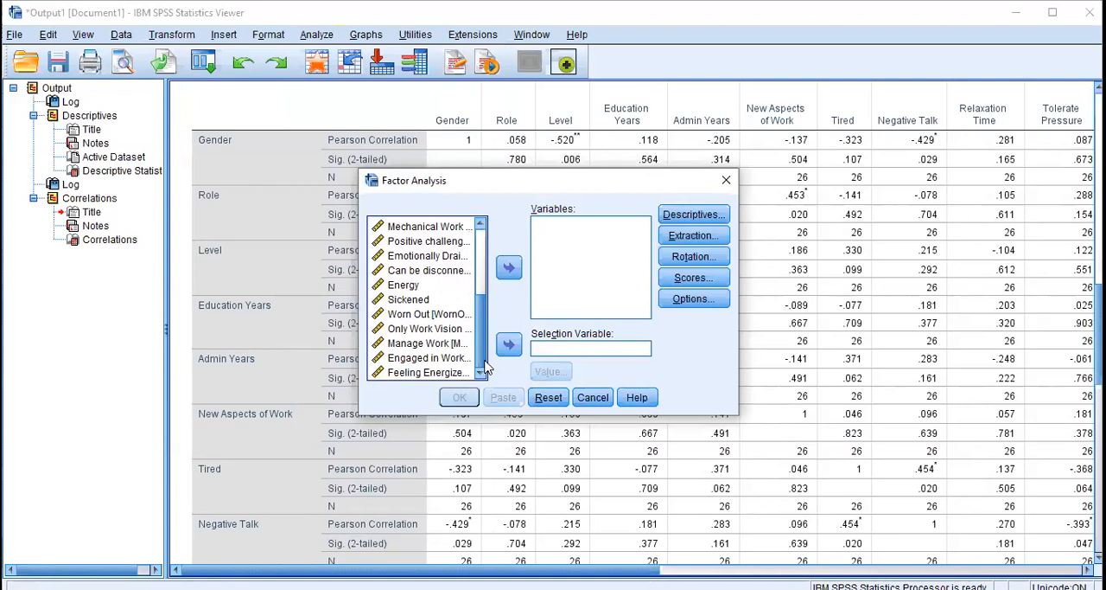
left_click(438, 372, "shift")
left_click(509, 268)
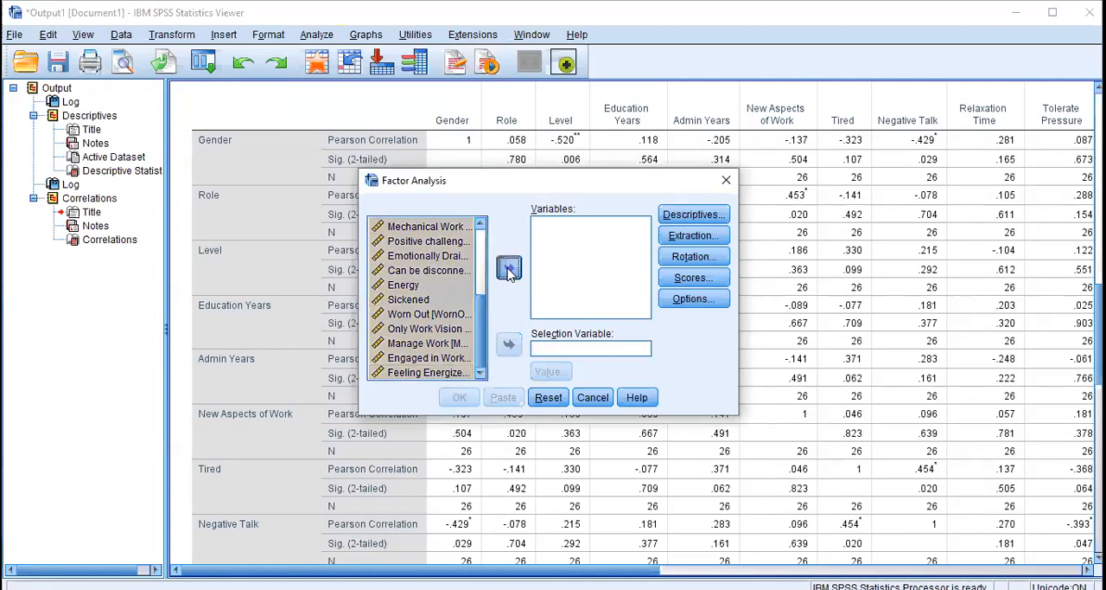
Keep the initial solution statistic and extract factors by principal components from the correlation matrix, with eigenvalues greater than 1
left_click(706, 216)
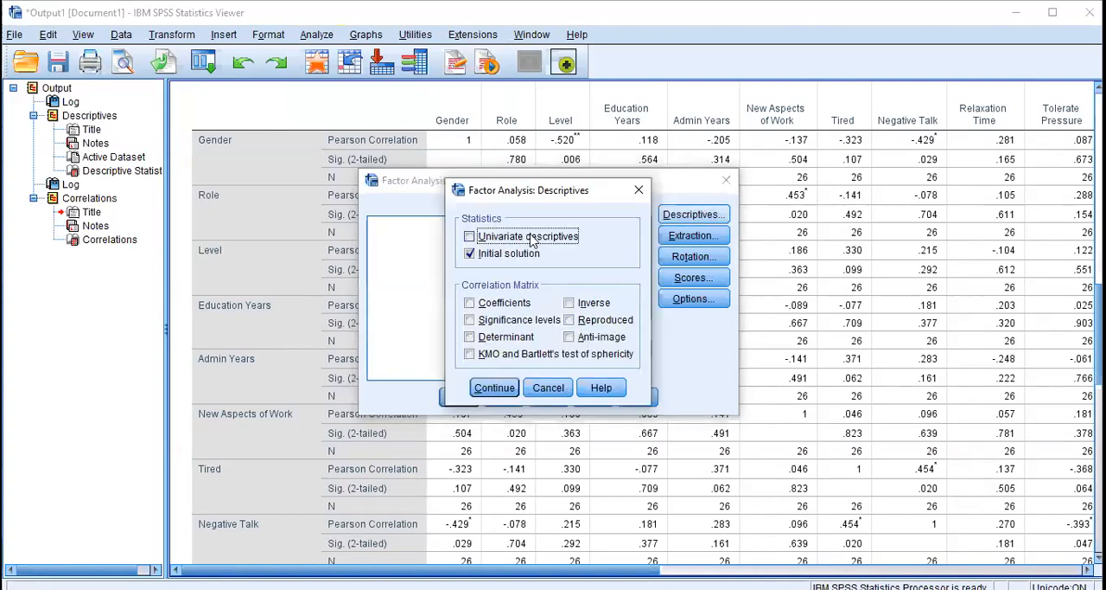
left_click(495, 390)
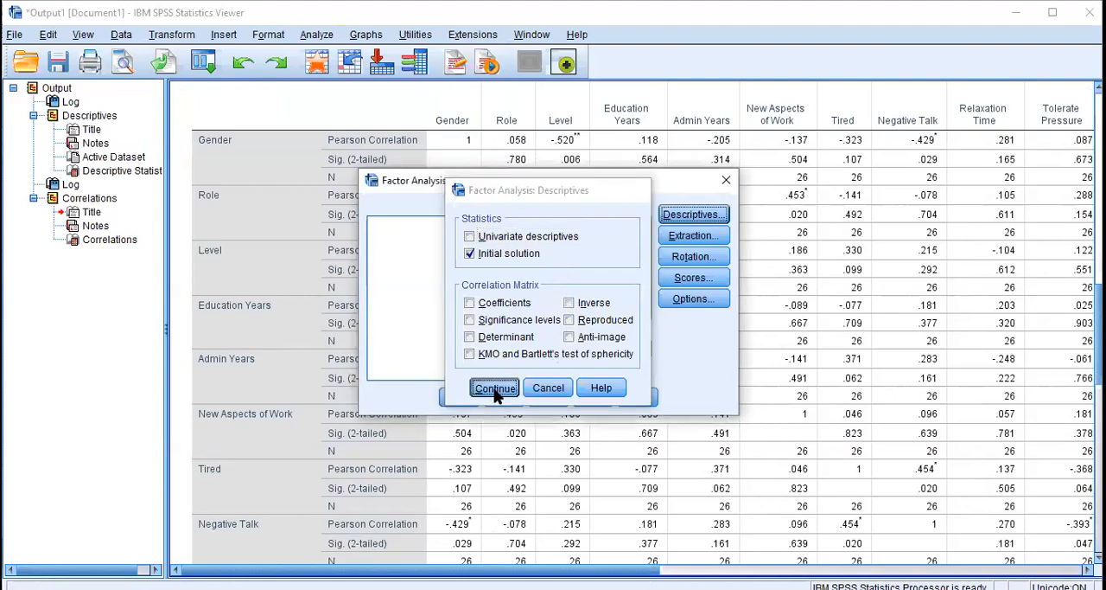
left_click(679, 236)
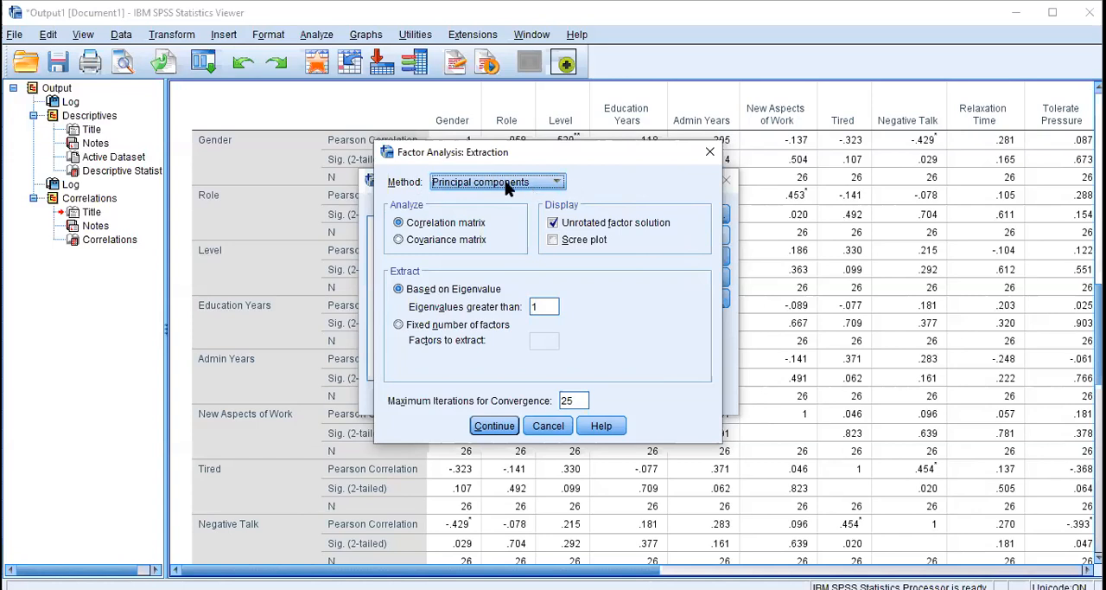
left_click(559, 183)
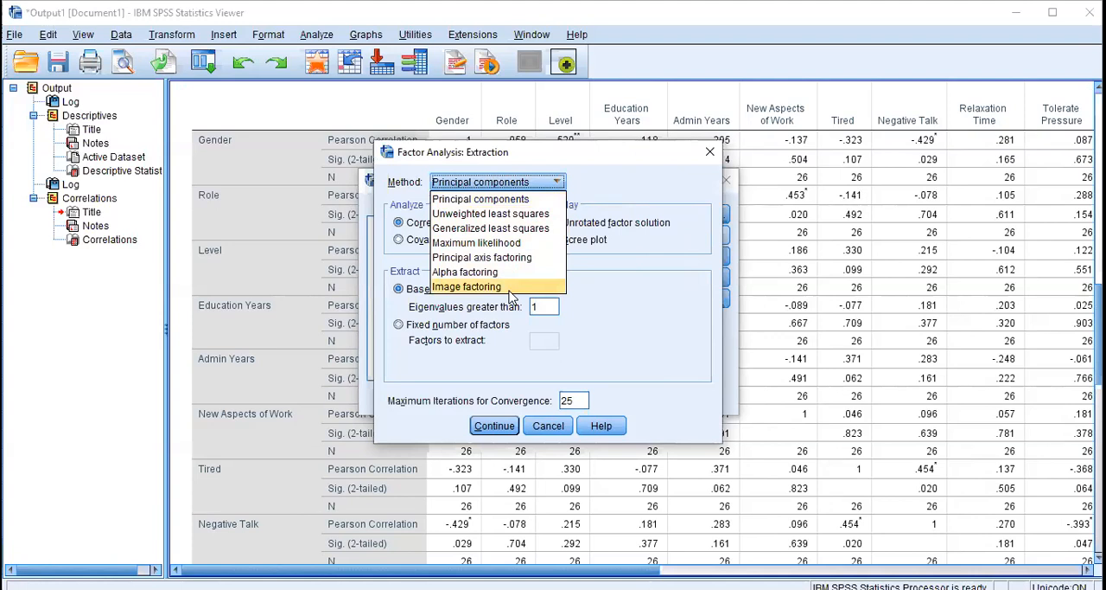
left_click(492, 202)
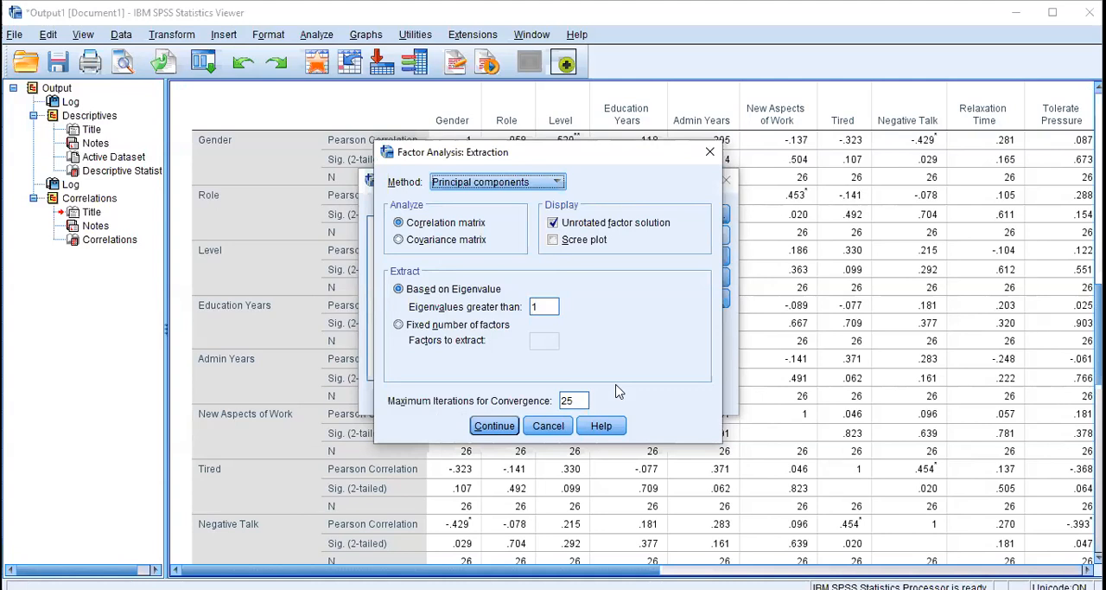
left_click(494, 426)
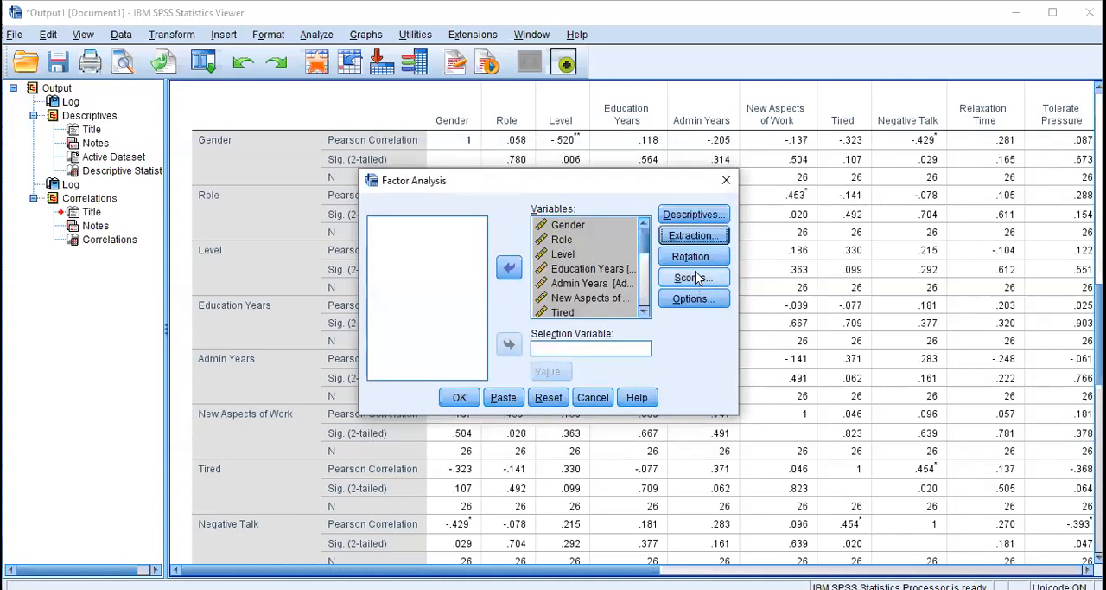
Apply Varimax rotation with the rotated solution displayed, and save the factor scores as variables using the Regression method
left_click(702, 258)
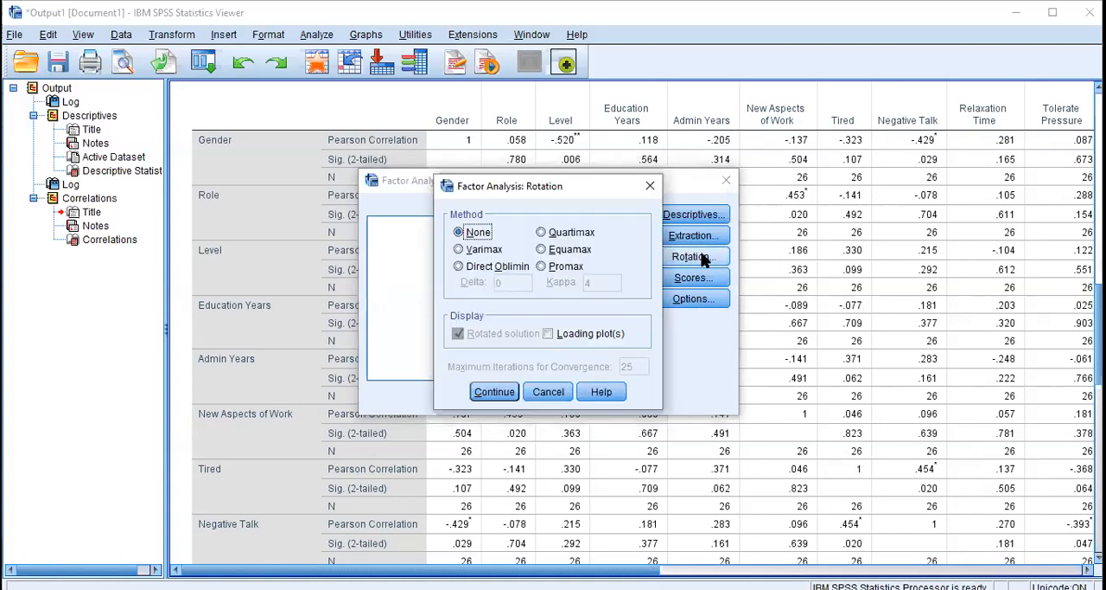
left_click(459, 249)
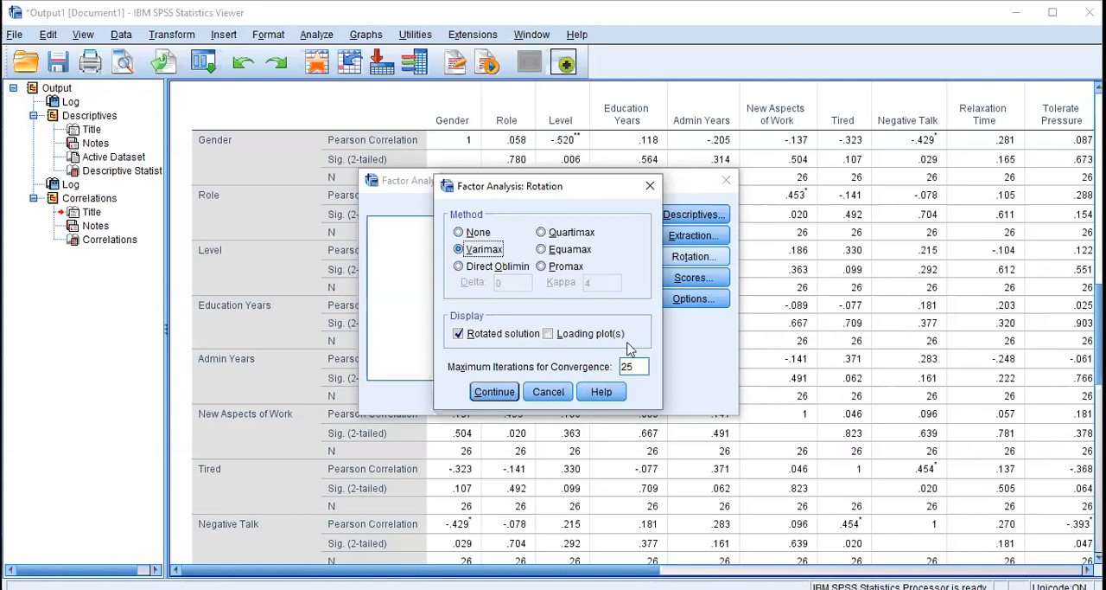
left_click(496, 394)
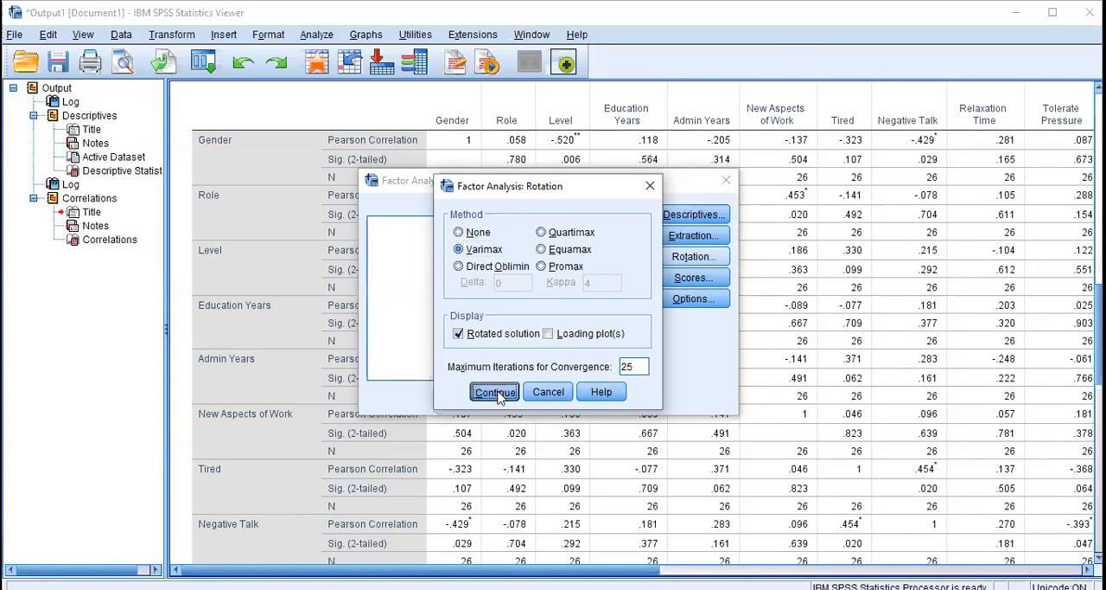
left_click(707, 277)
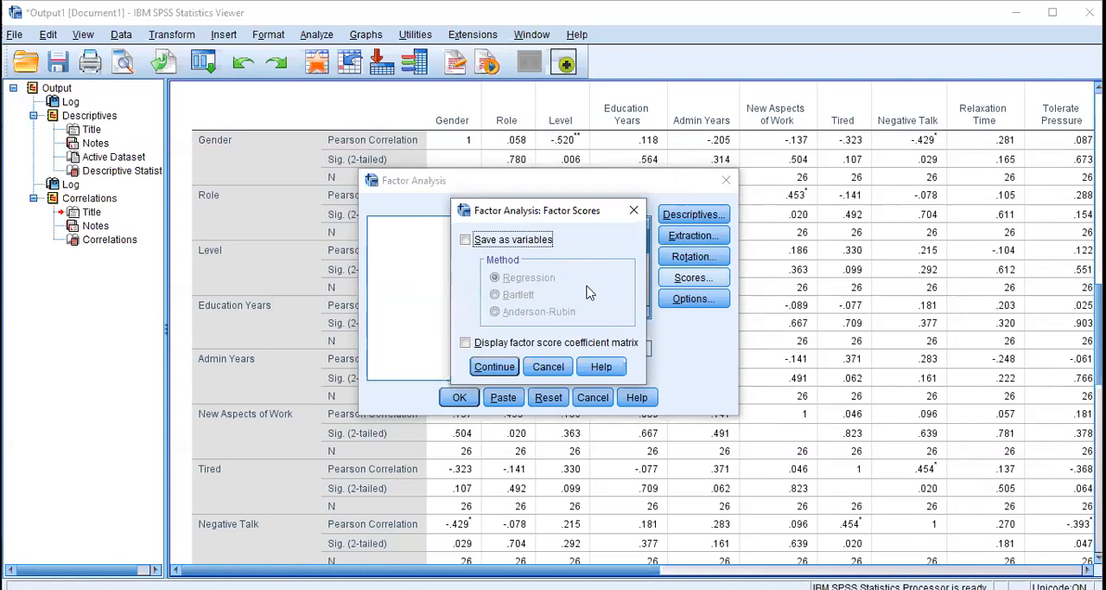
left_click(466, 240)
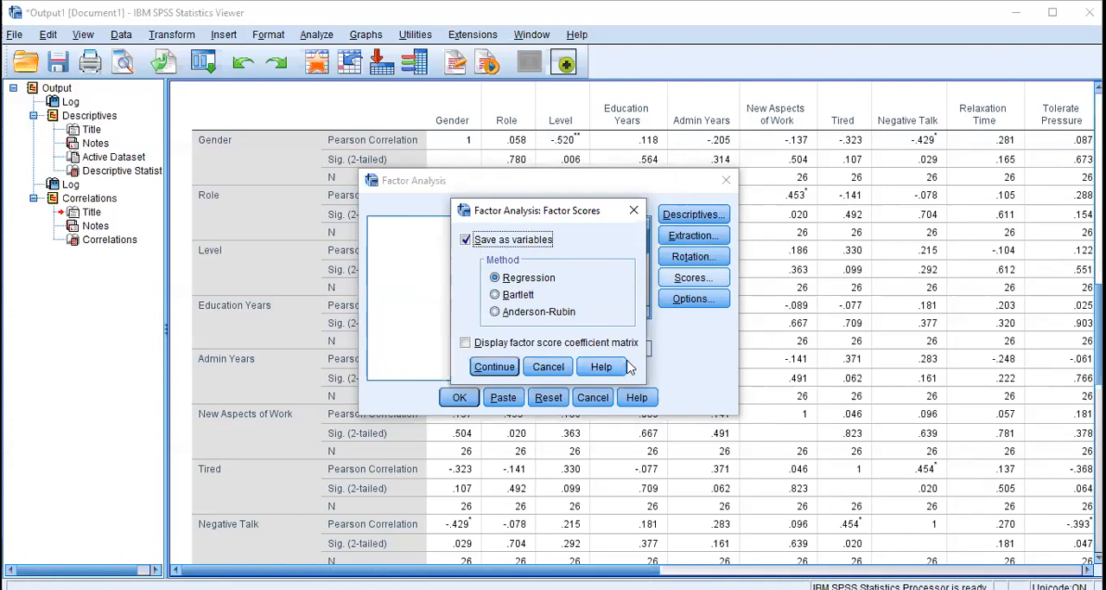
left_click(494, 367)
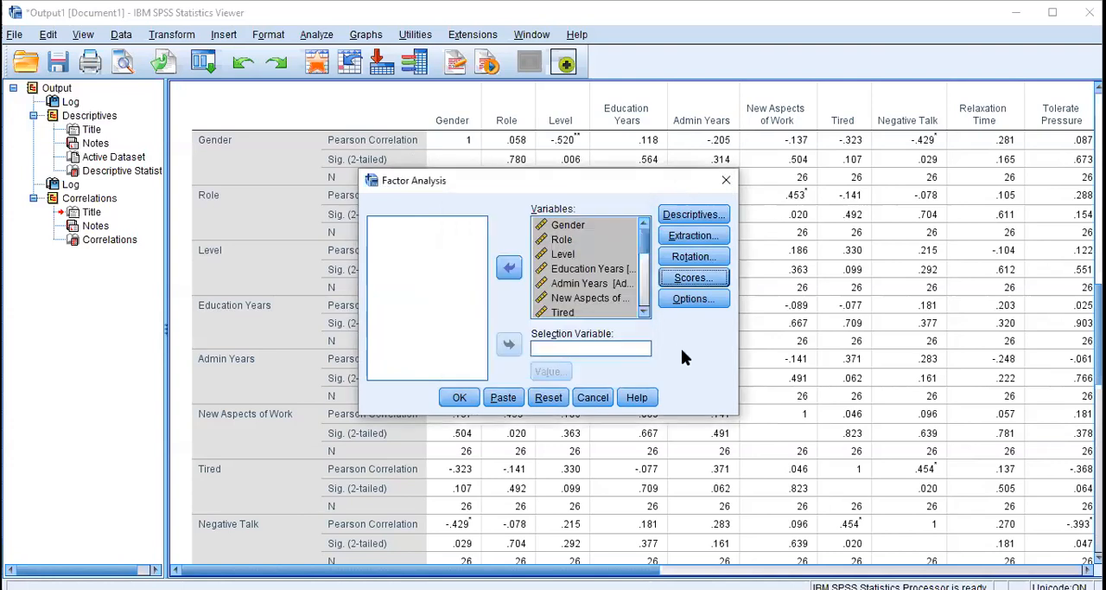
Sort the coefficients by size, suppress those with absolute values below .4, and run the factor analysis with listwise exclusion
left_click(692, 299)
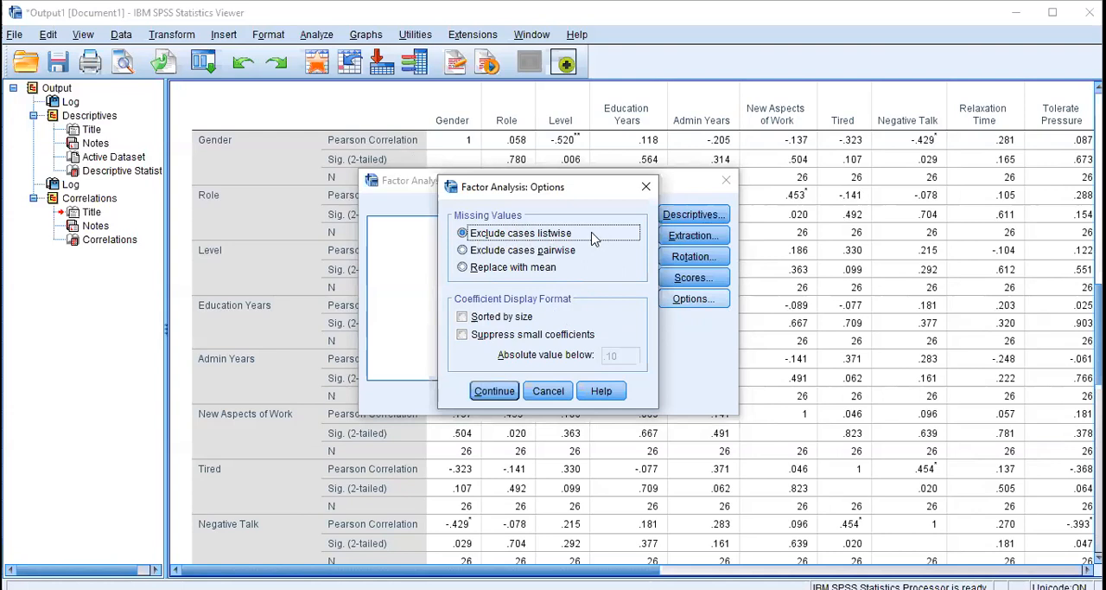
left_click(464, 317)
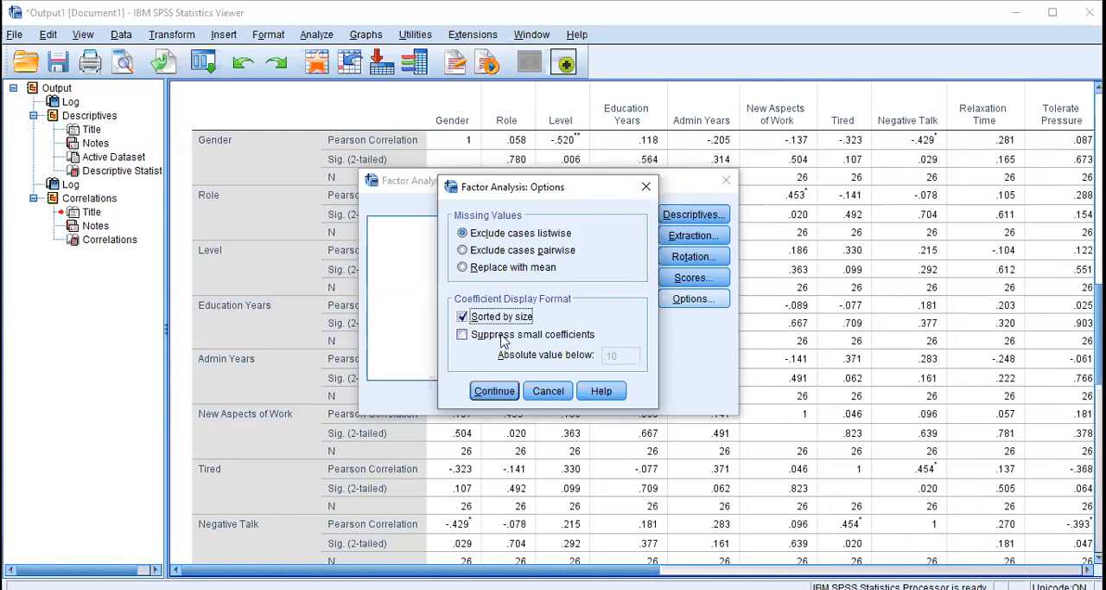
left_click(462, 335)
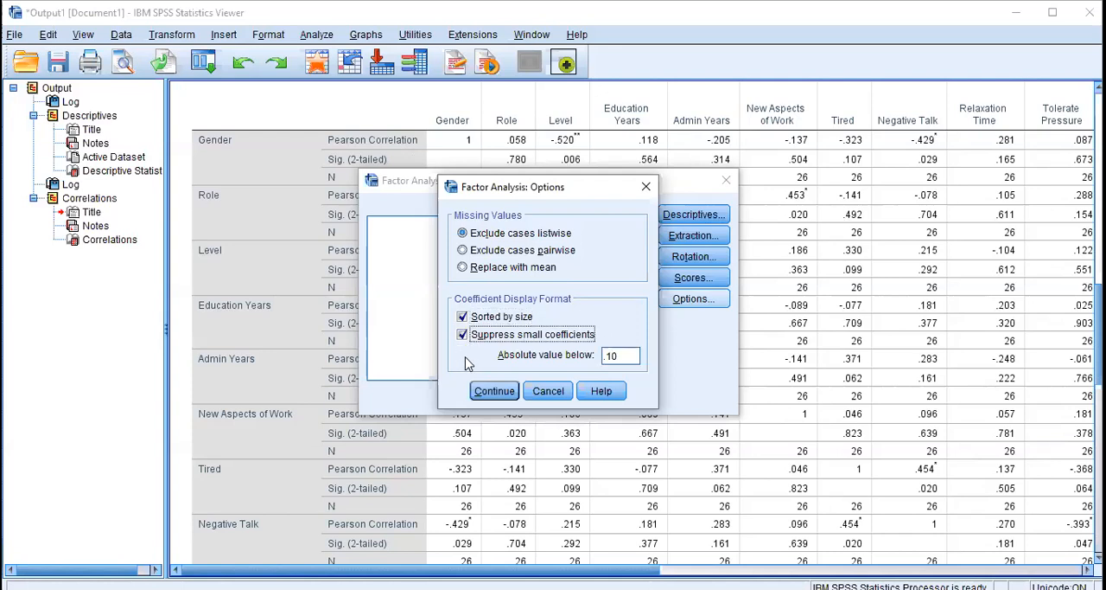
left_click(618, 355)
left_click_drag(629, 355, 607, 357)
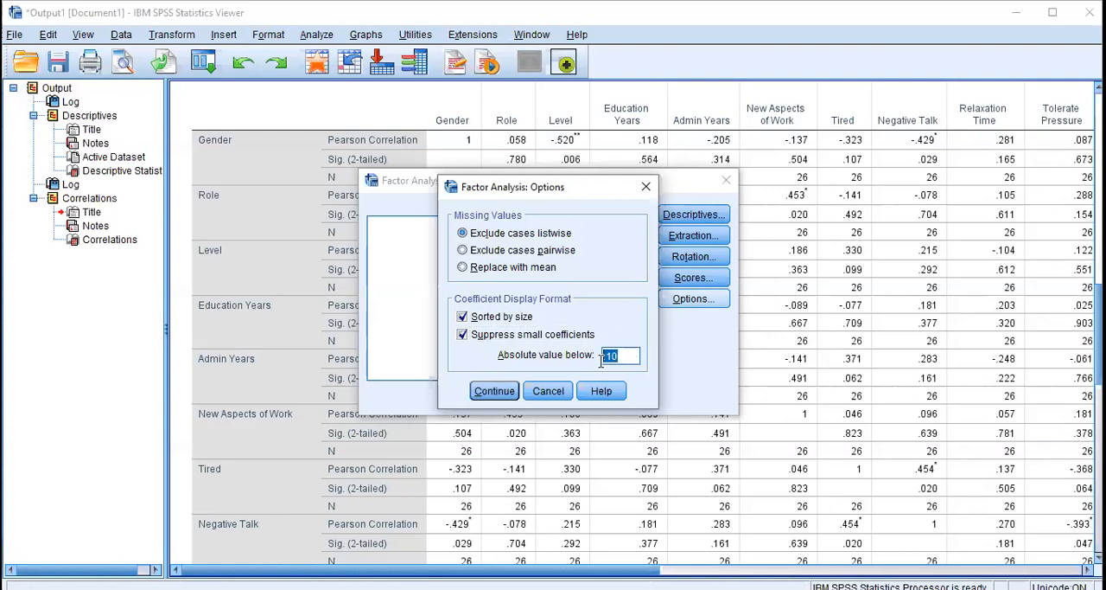
key("BackSpace")
type(".4")
left_click(496, 394)
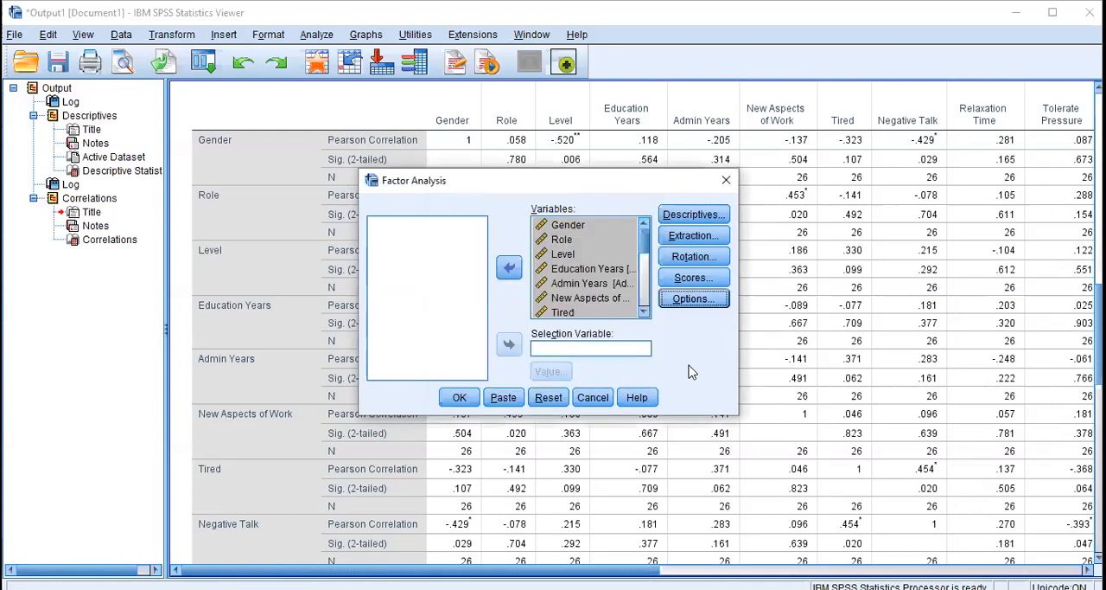
left_click(450, 401)
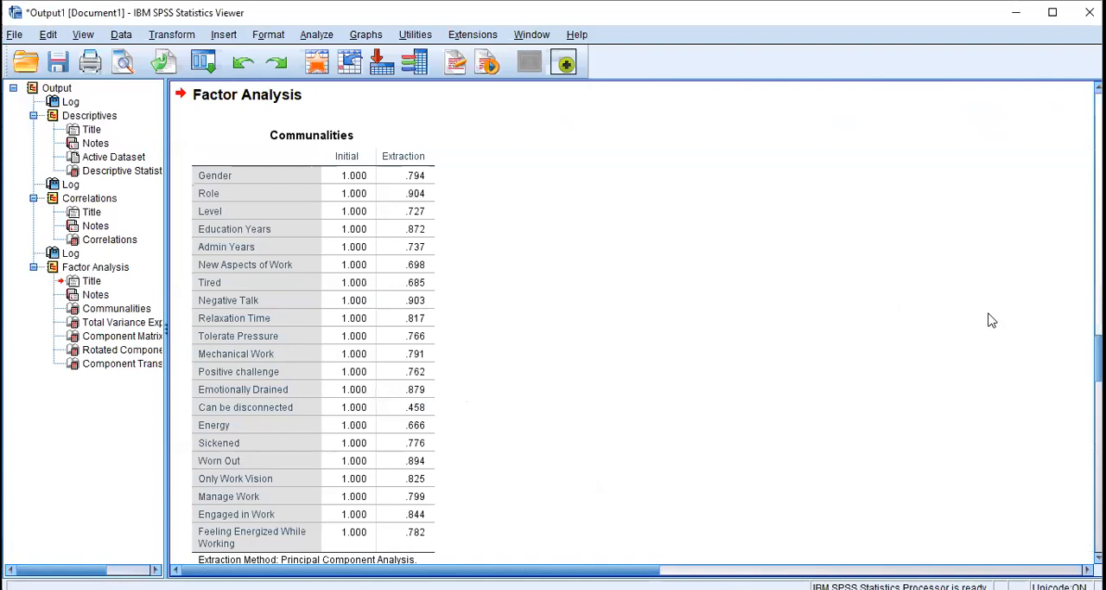
Examine the Communalities, Total Variance Explained and Component Matrix tables in the factor analysis output
scroll(631, 324, "down", 3)
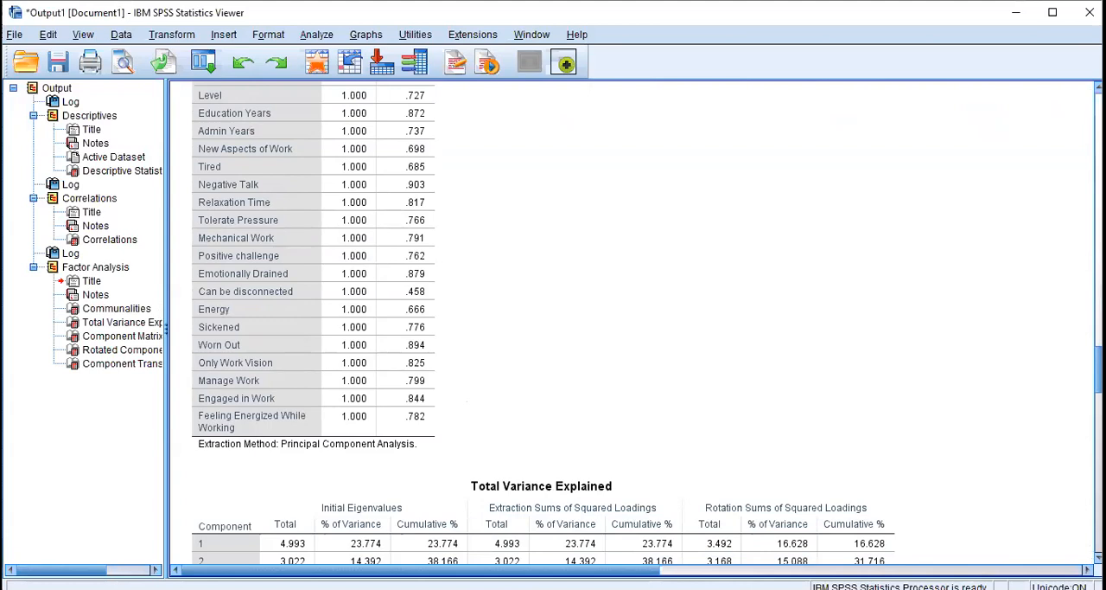
scroll(276, 239, "up", 3)
left_click(277, 239)
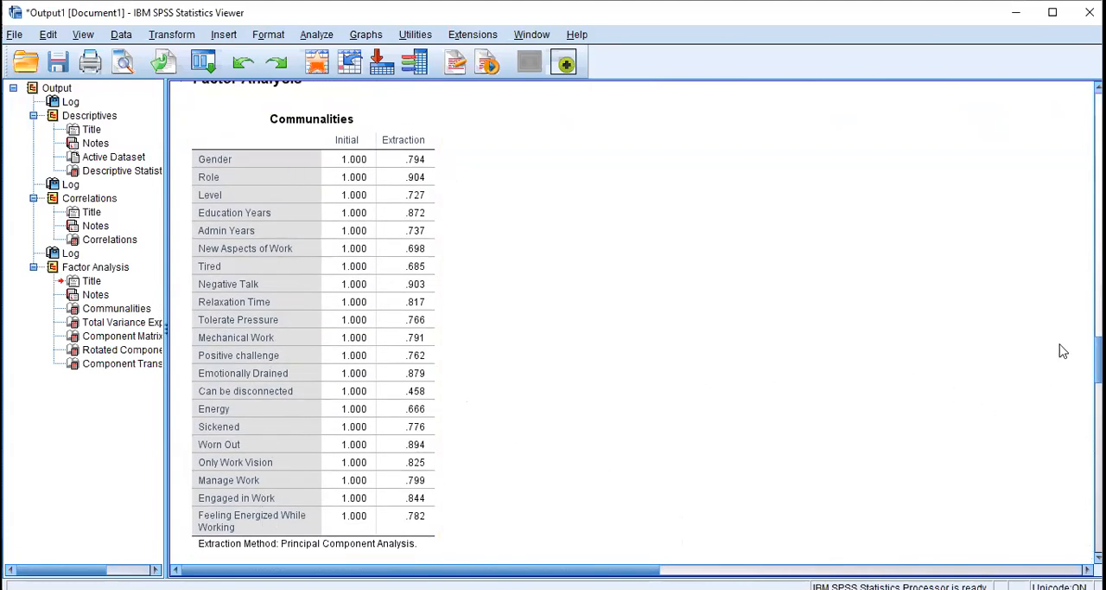
scroll(543, 324, "down", 5)
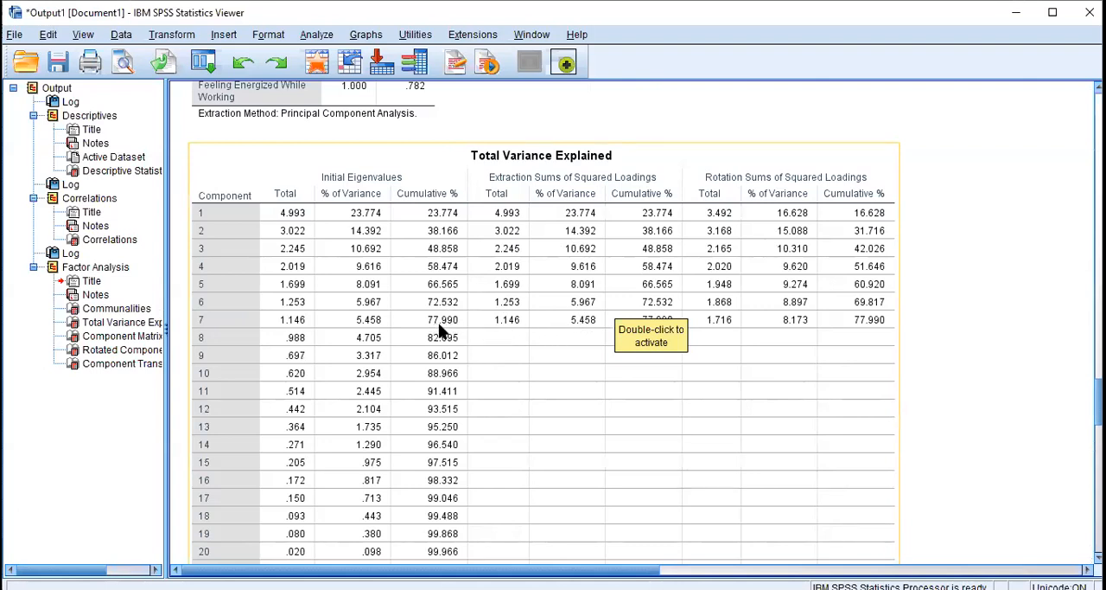
left_click(868, 326)
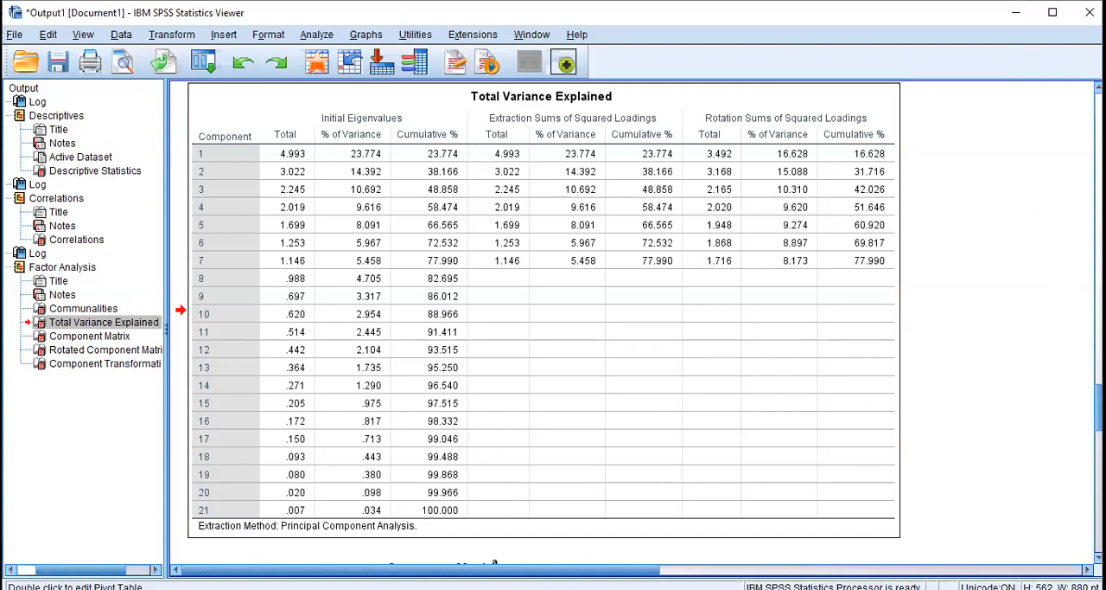
scroll(536, 319, "down", 10)
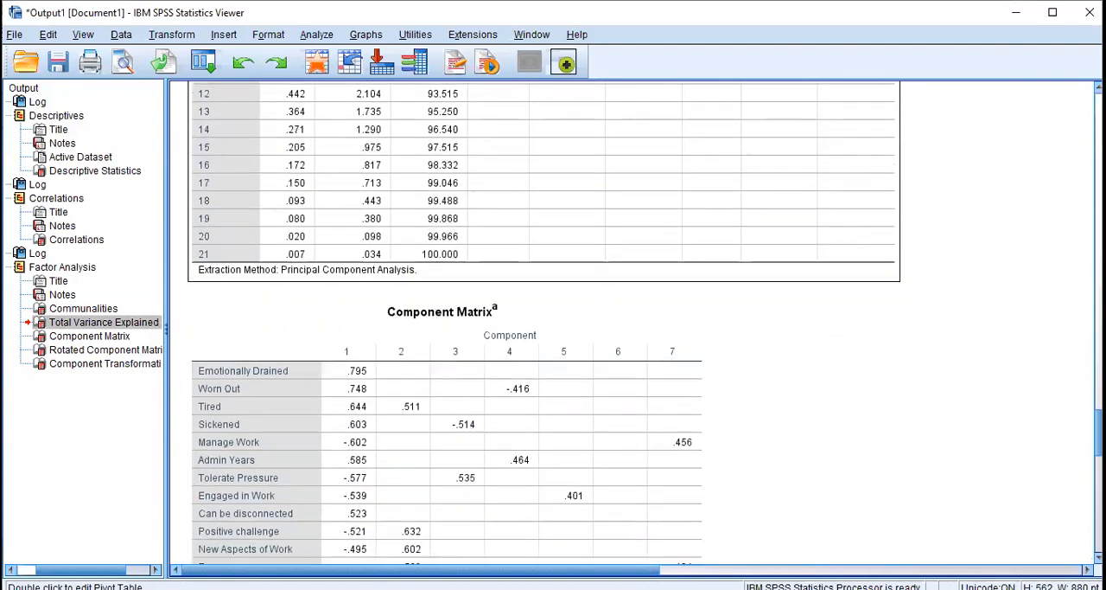
left_click_drag(1098, 447, 1099, 449)
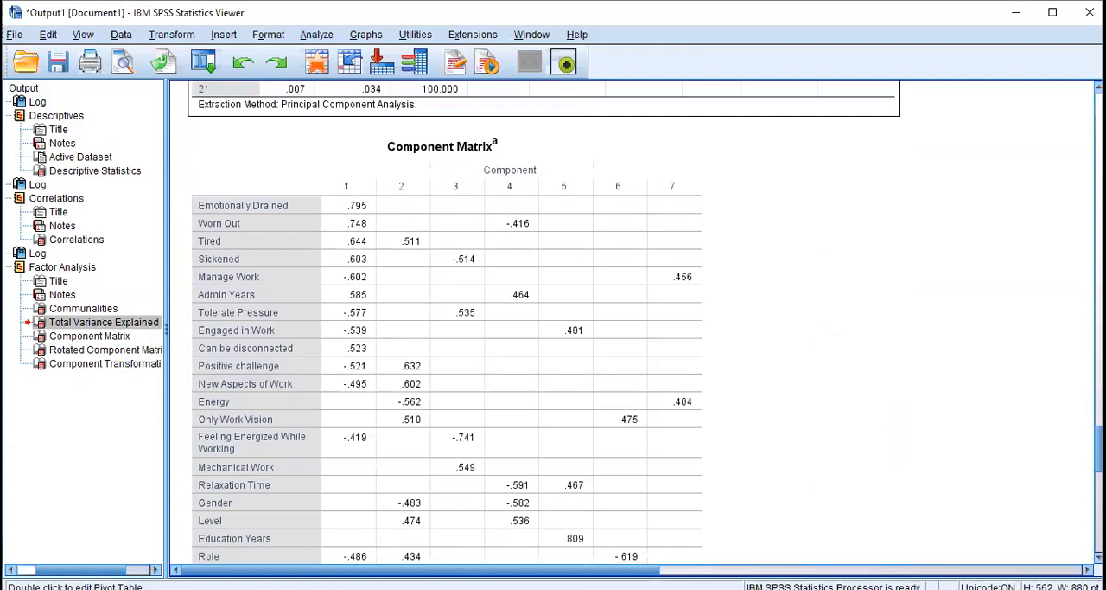
Examine the Rotated Component Matrix and Component Transformation Matrix in the factor analysis output, comparing them with Total Variance Explained
scroll(536, 320, "down", 10)
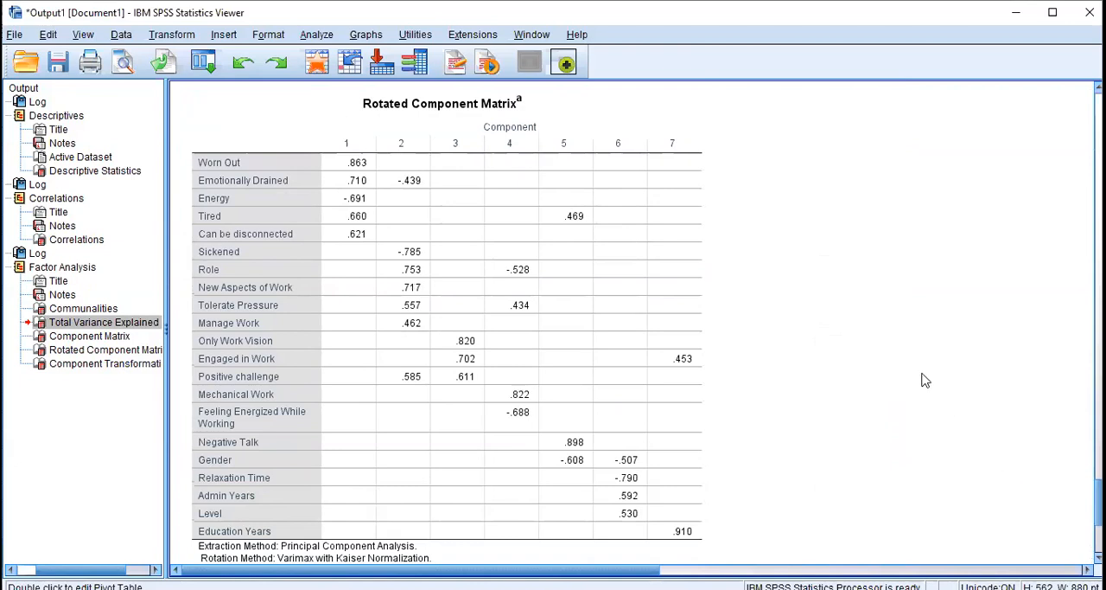
left_click(414, 147)
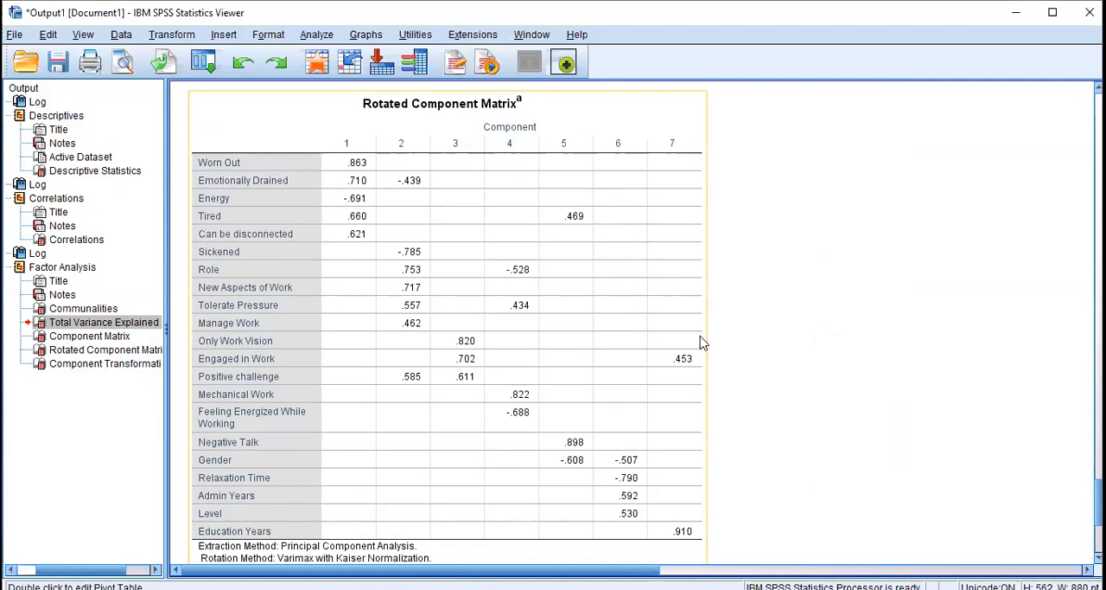
left_click(781, 346)
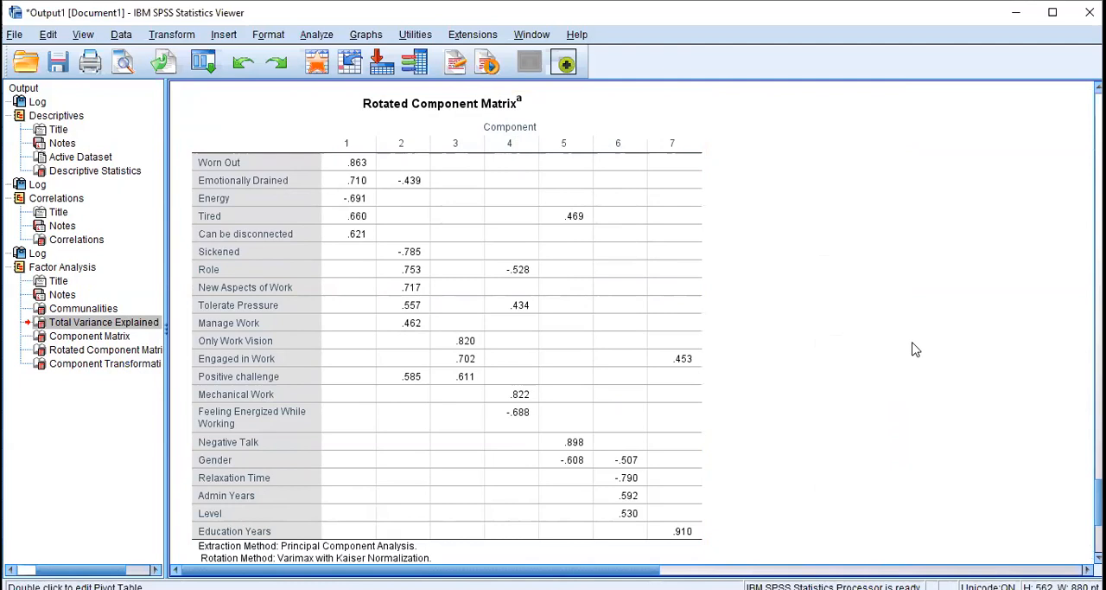
left_click(663, 303)
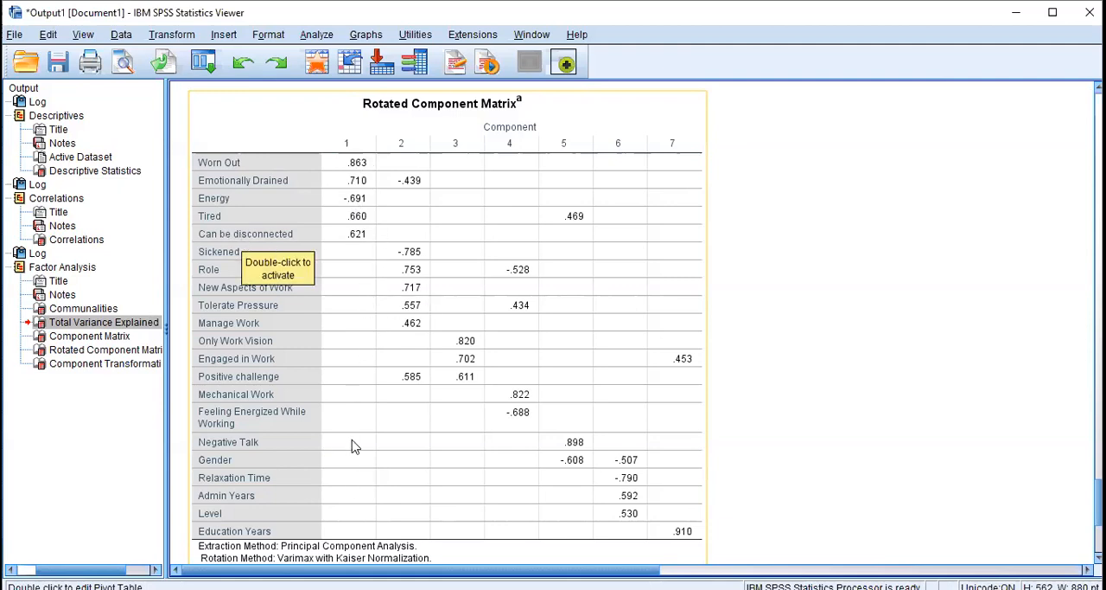
scroll(352, 446, "down", 5)
scroll(356, 437, "up", 5)
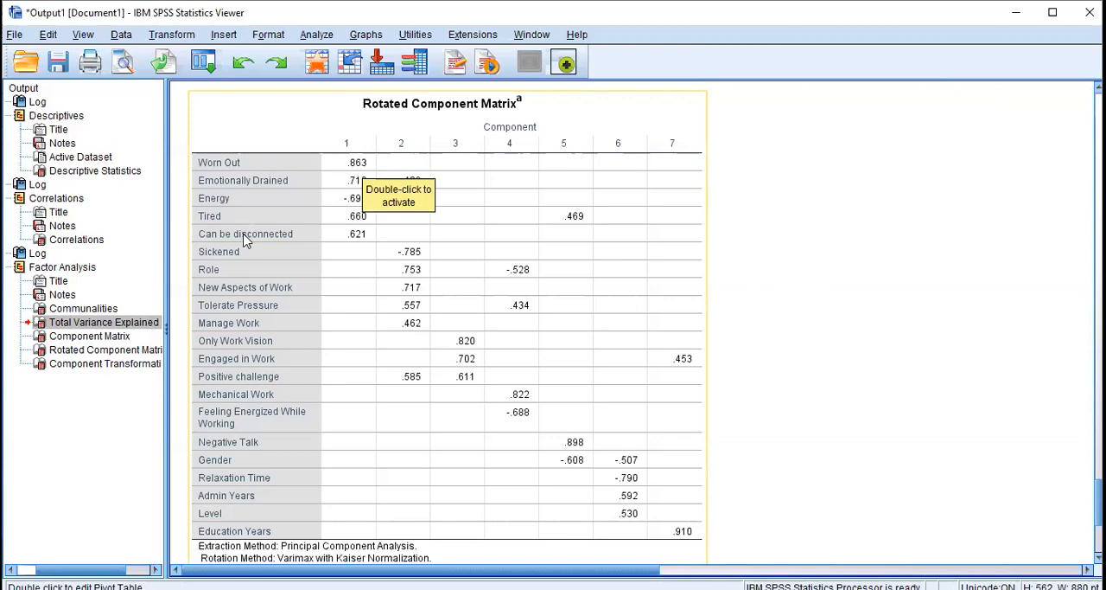
scroll(731, 320, "down", 5)
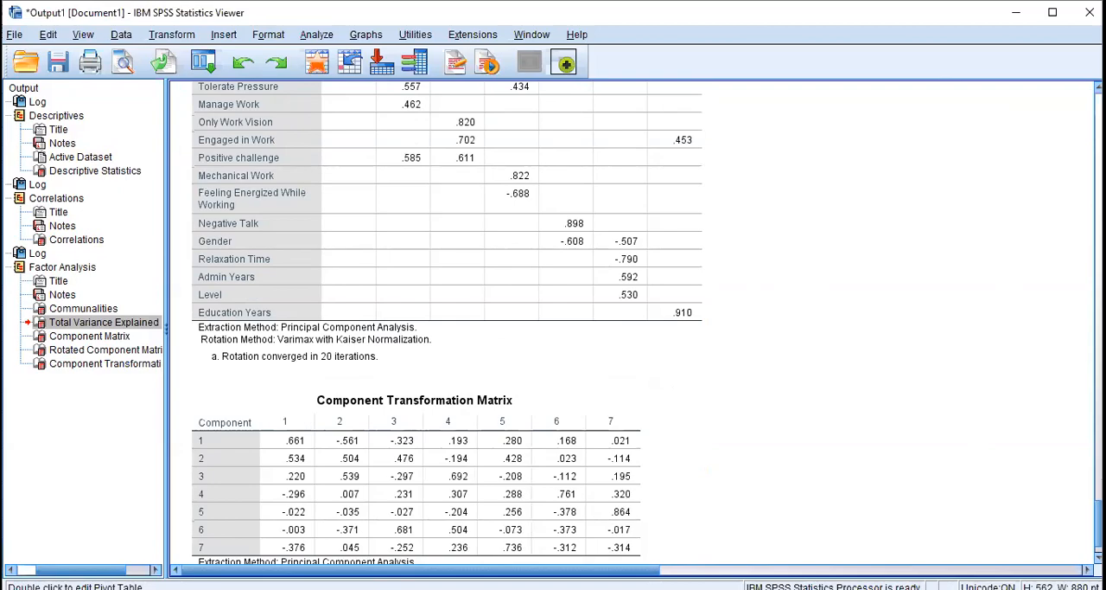
scroll(545, 329, "up", 15)
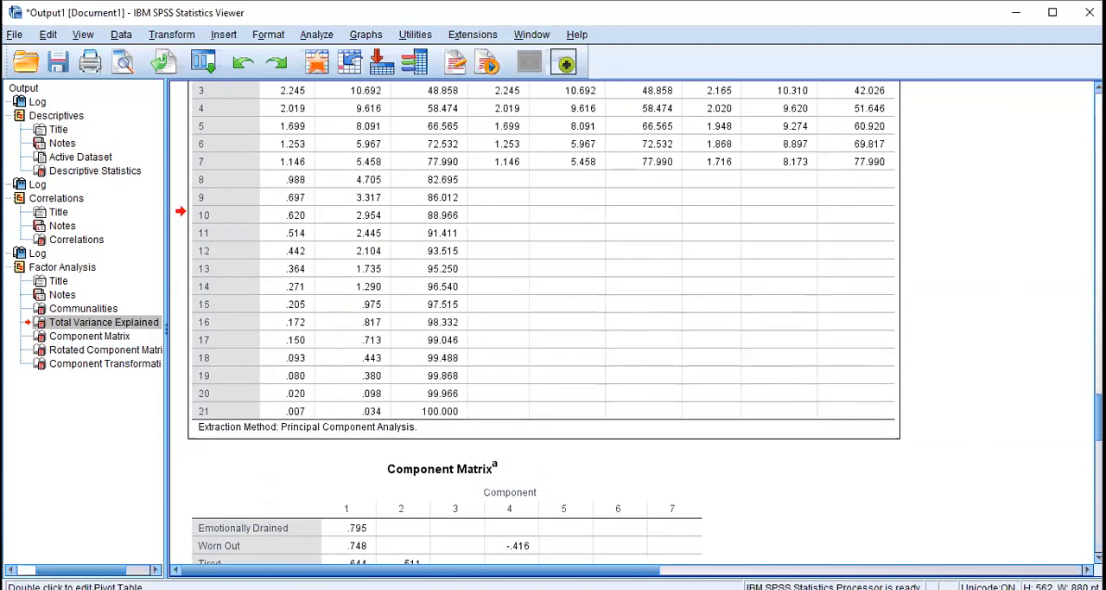
scroll(1070, 370, "up", 8)
scroll(1069, 406, "down", 18)
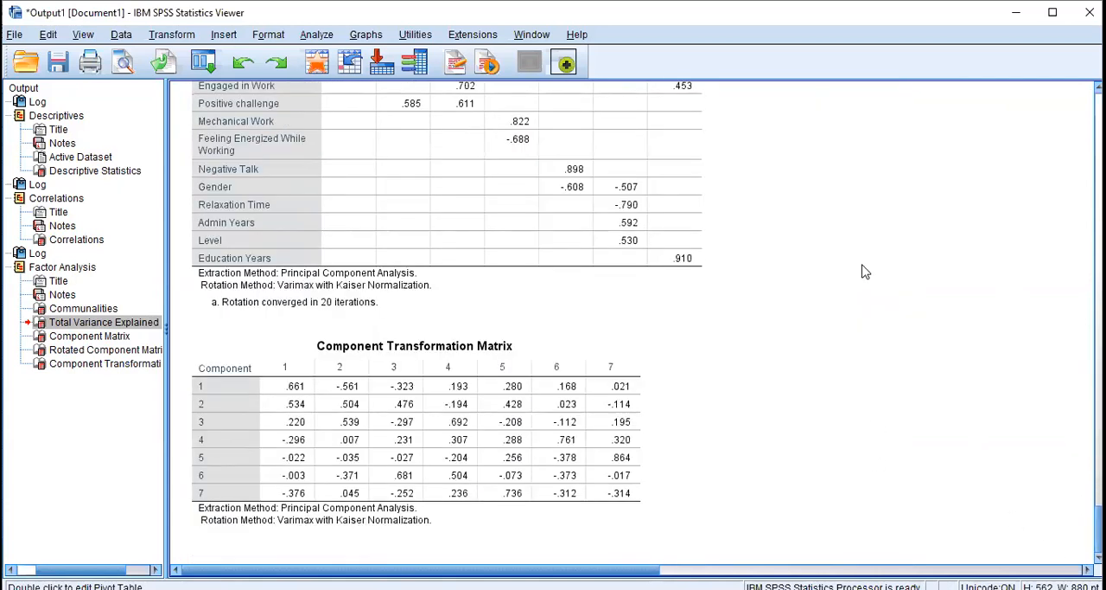
Start a scale Reliability Analysis and add Tired and Emotionally Drained as items
left_click(318, 38)
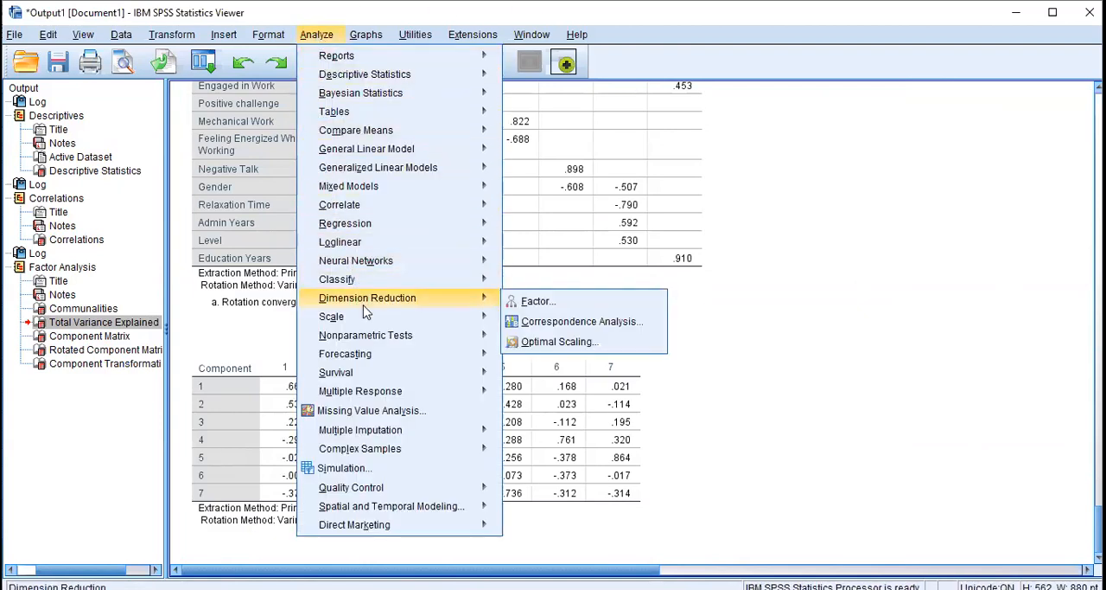
mouse_move(365, 327)
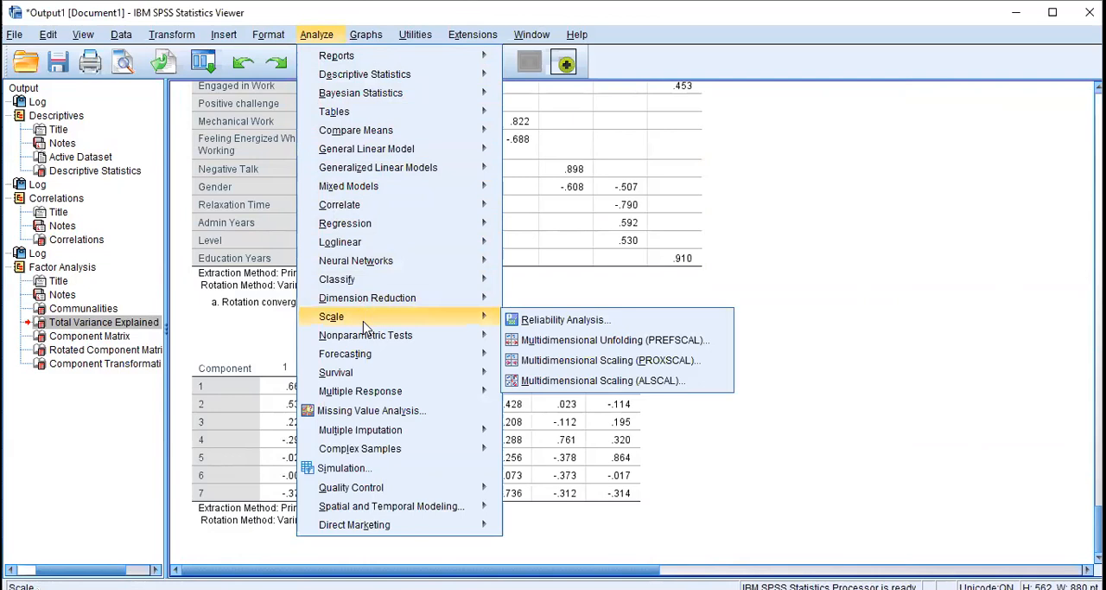
left_click(553, 320)
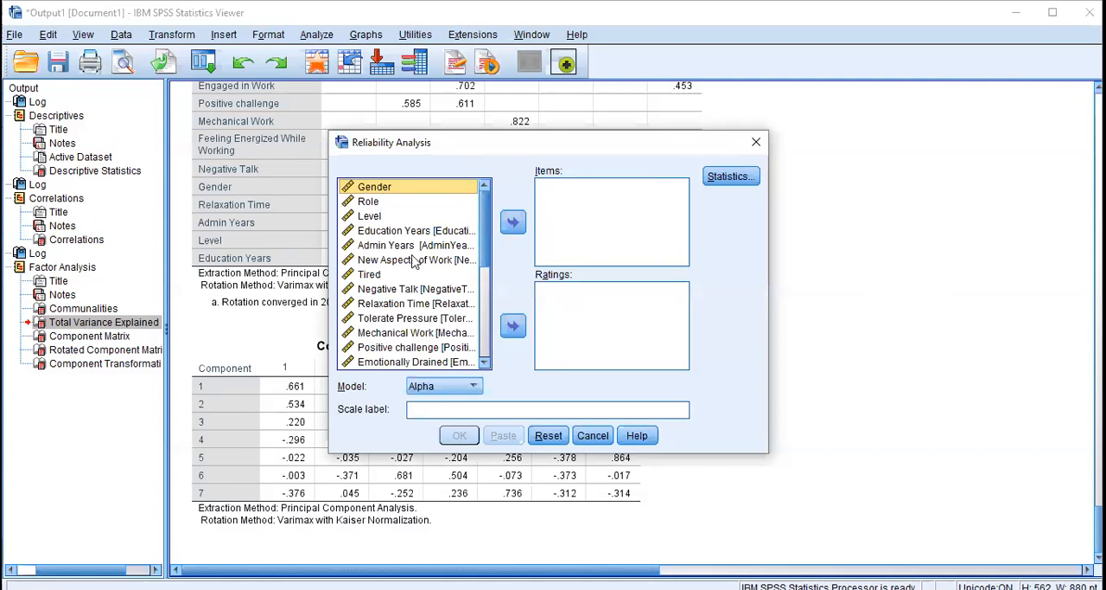
left_click(380, 277)
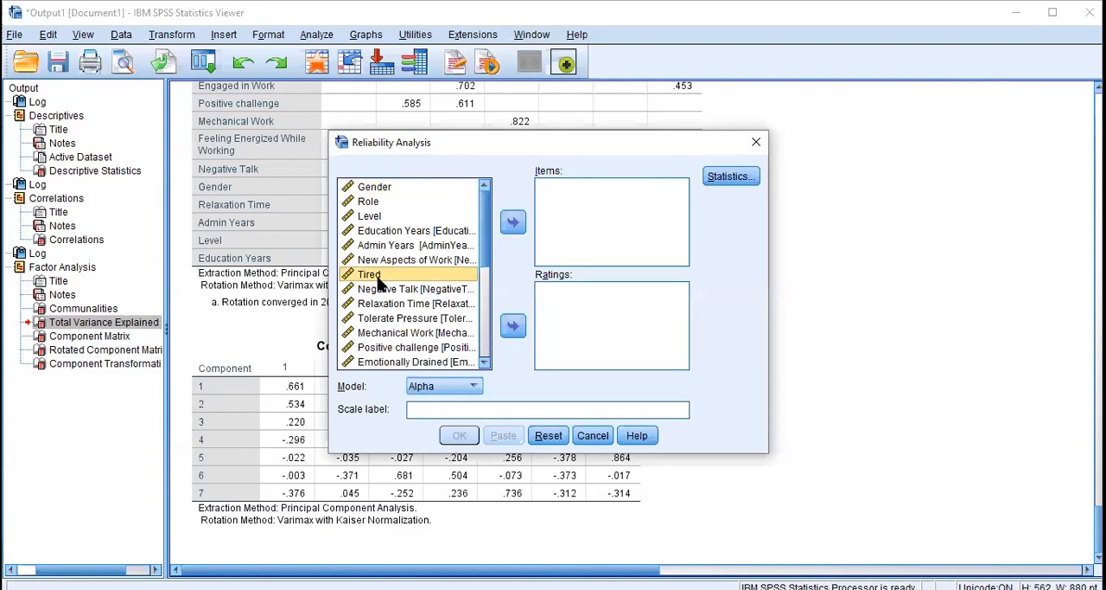
left_click(514, 225)
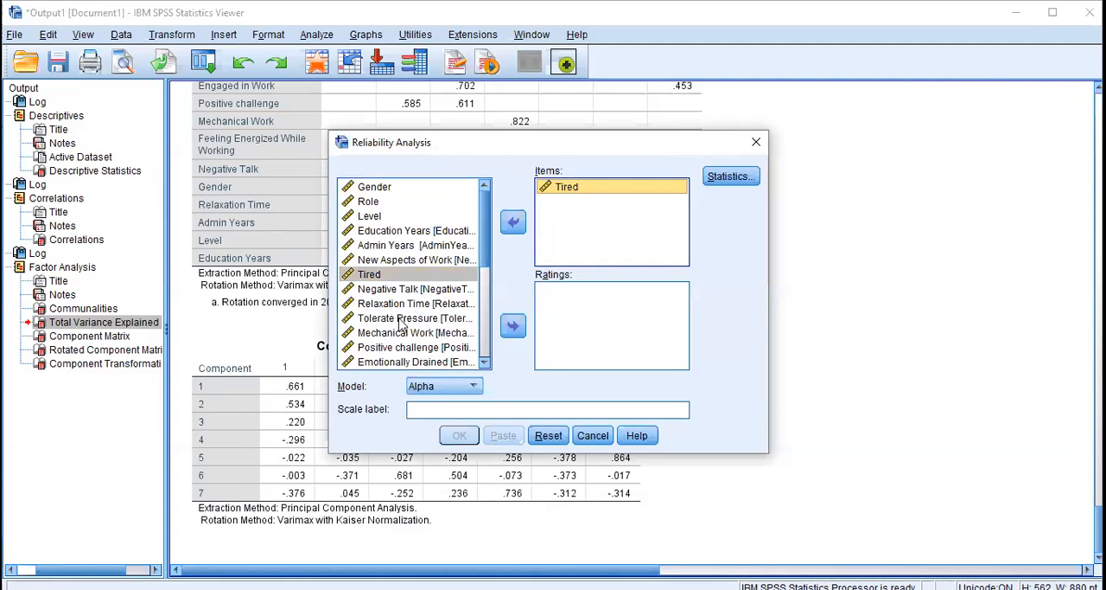
left_click(397, 363)
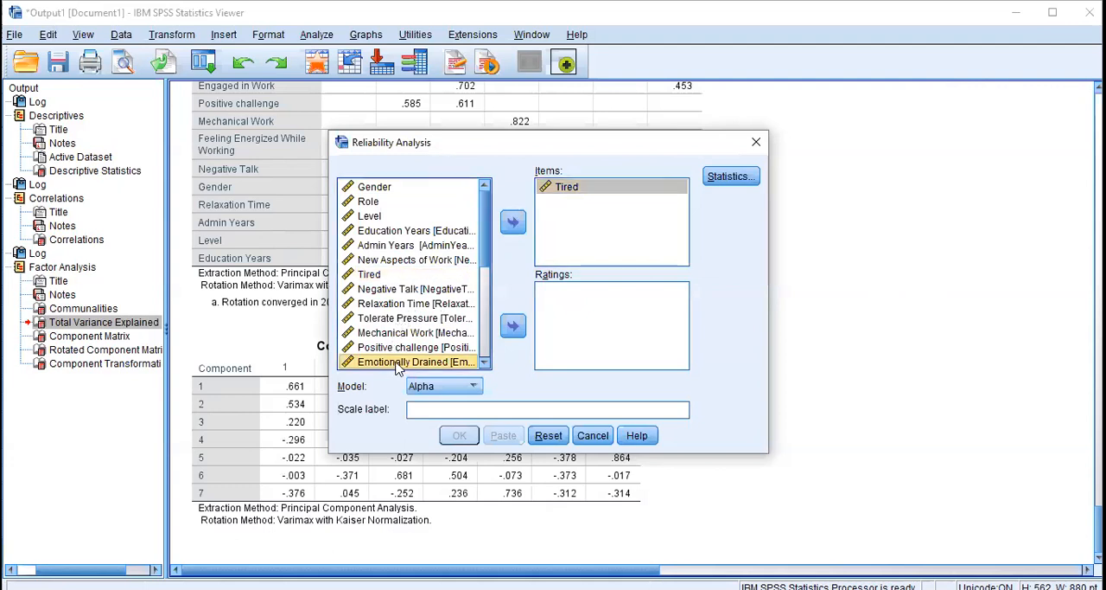
left_click(512, 223)
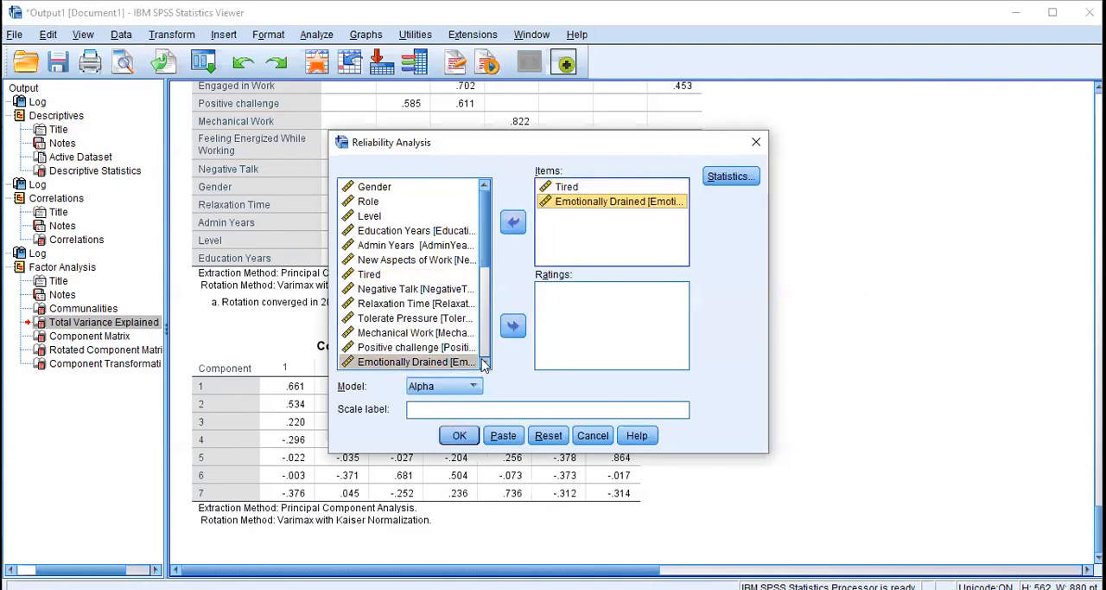
Add Can be disconnected and Worn Out to the reliability items, keeping the Alpha model
left_click(485, 364)
left_click(485, 364)
left_click(484, 364)
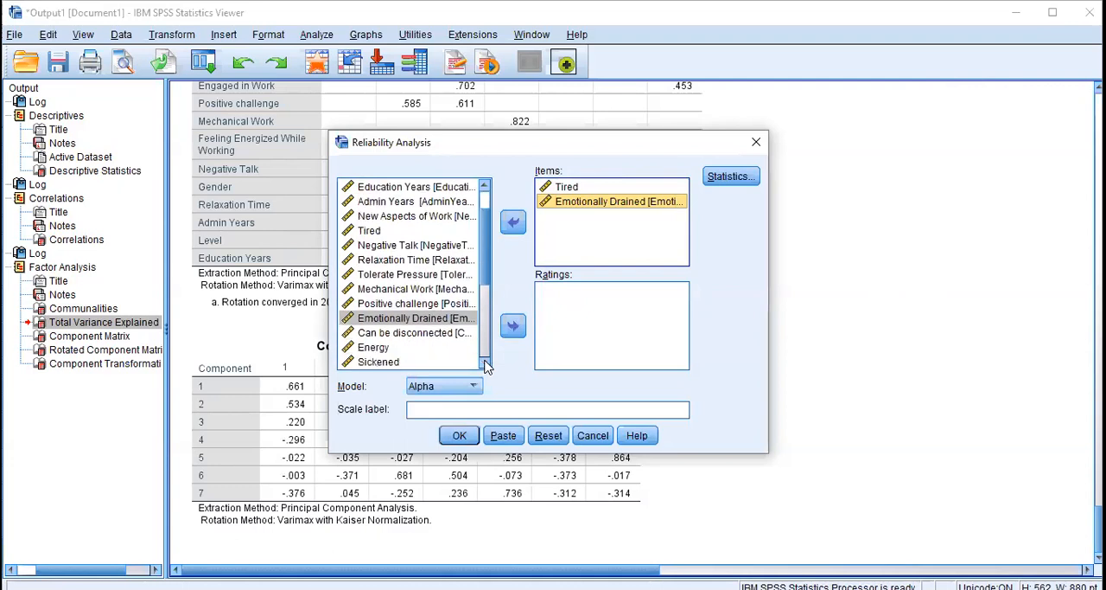
left_click(432, 333)
left_click(513, 223)
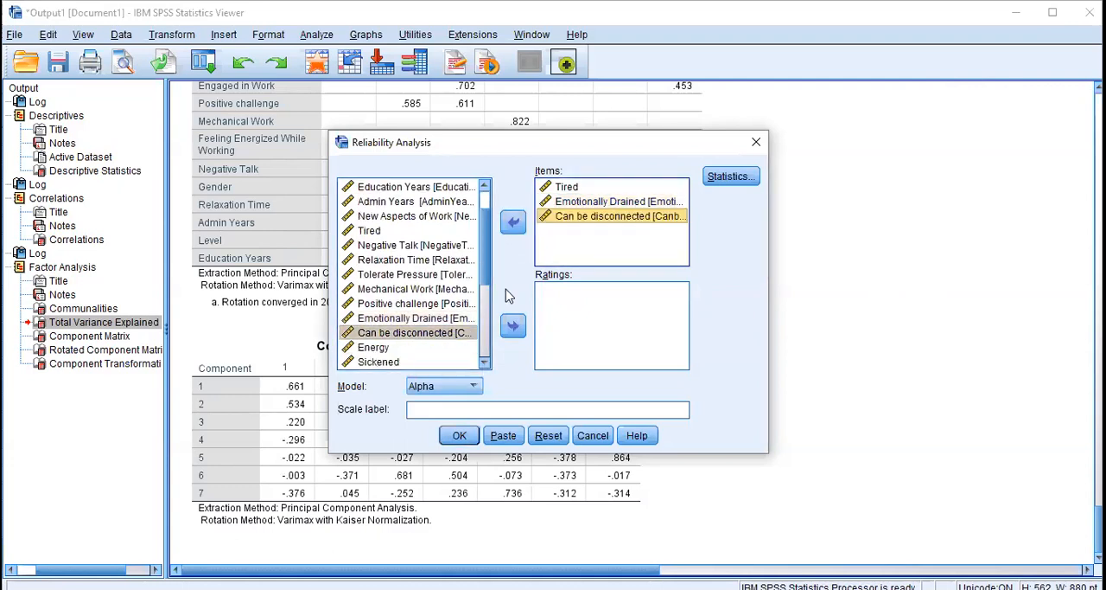
left_click(485, 364)
left_click(485, 364)
left_click(485, 364)
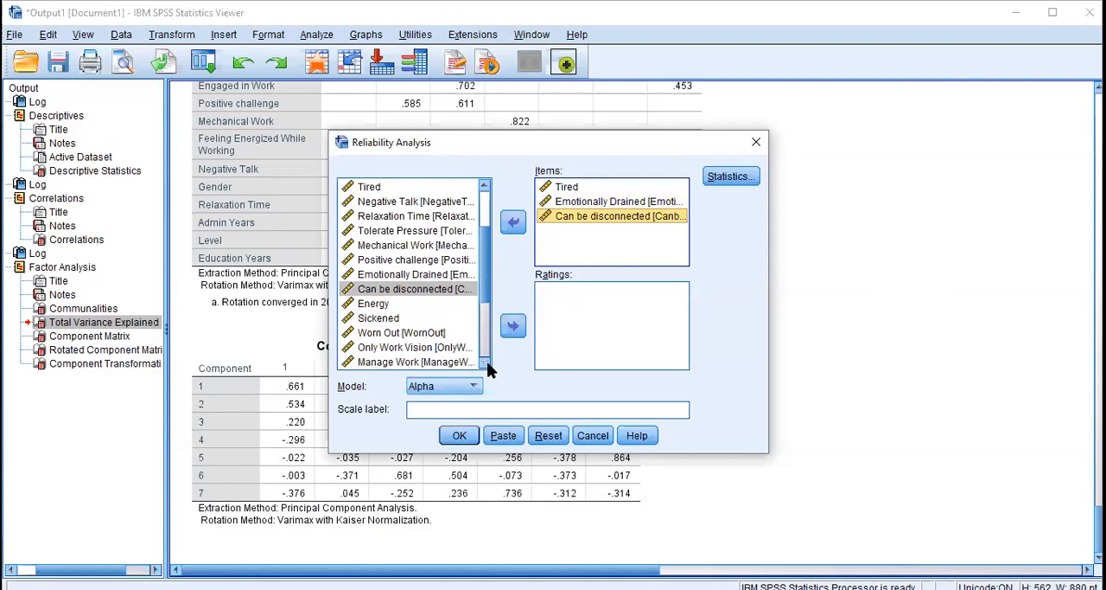
left_click(485, 364)
left_click(428, 320)
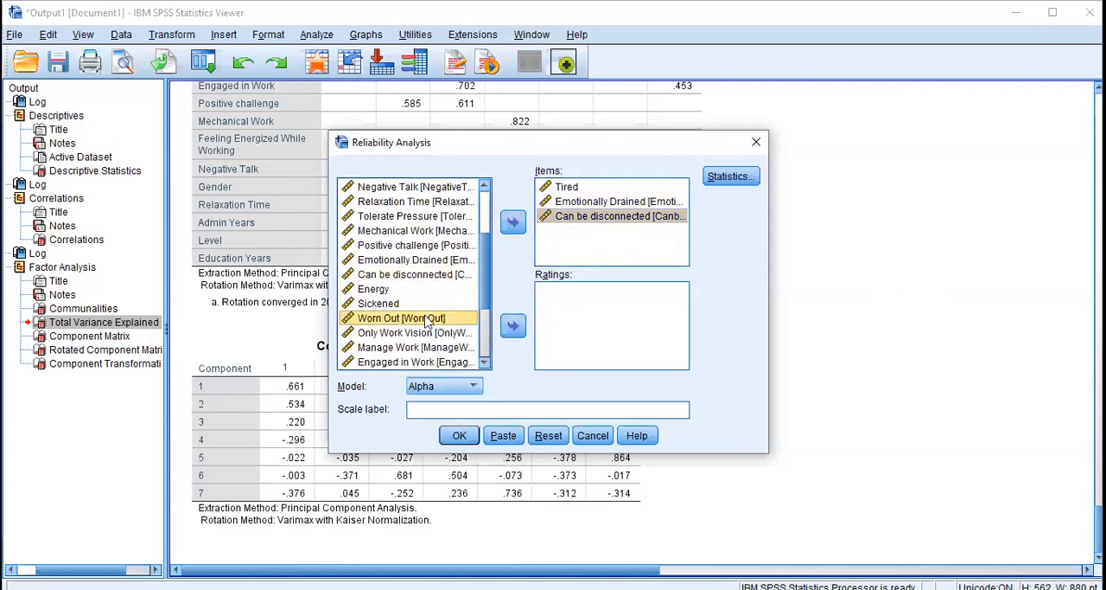
left_click(513, 225)
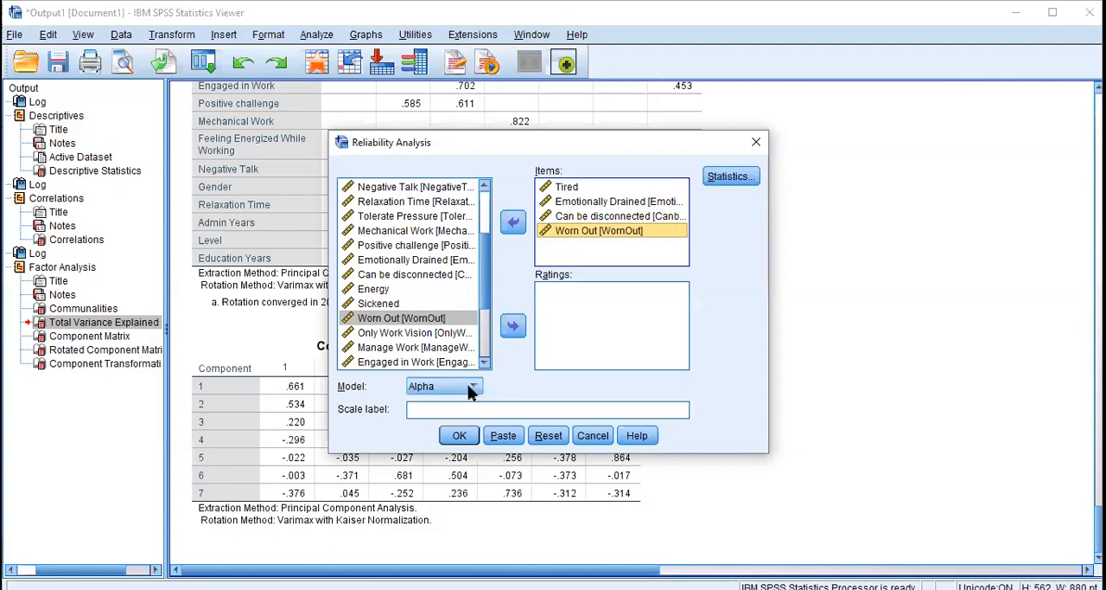
left_click(431, 388)
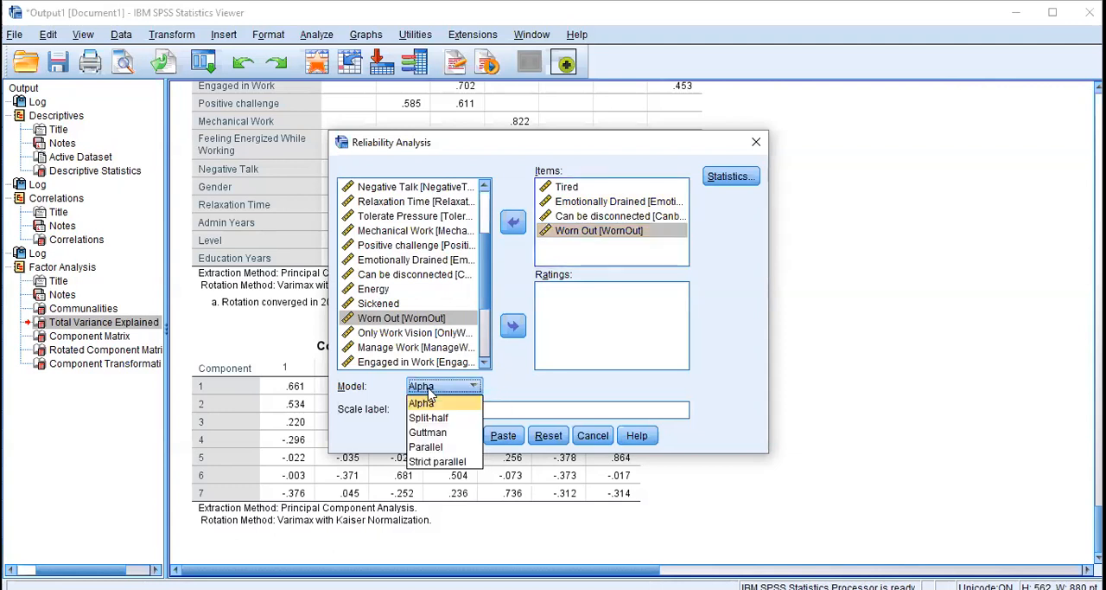
left_click(429, 391)
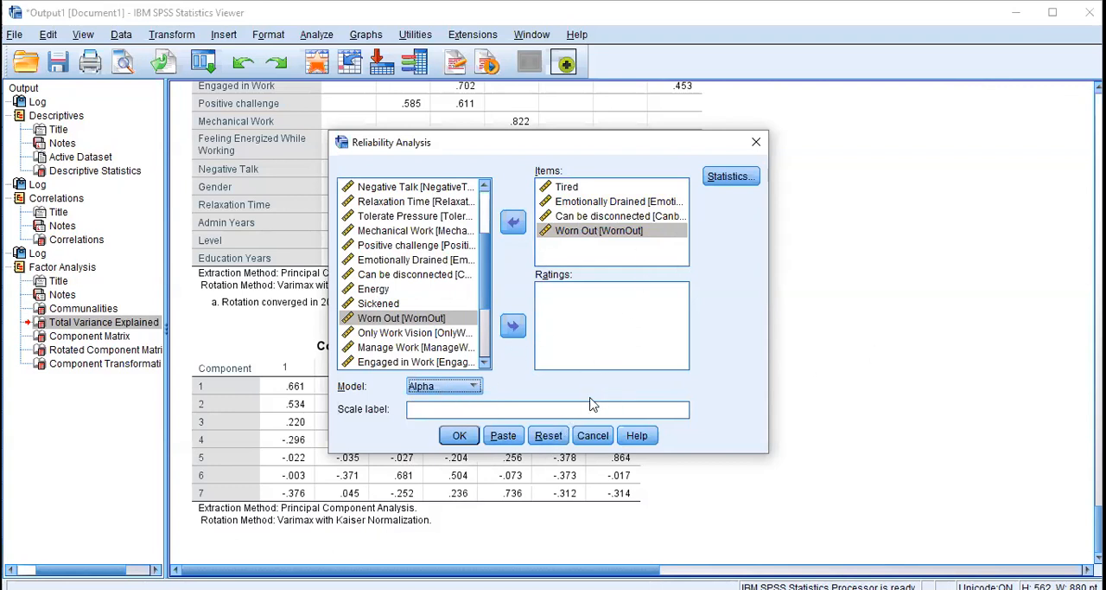
Request inter-item correlations and an ANOVA table with the F test in the reliability statistics
left_click(737, 182)
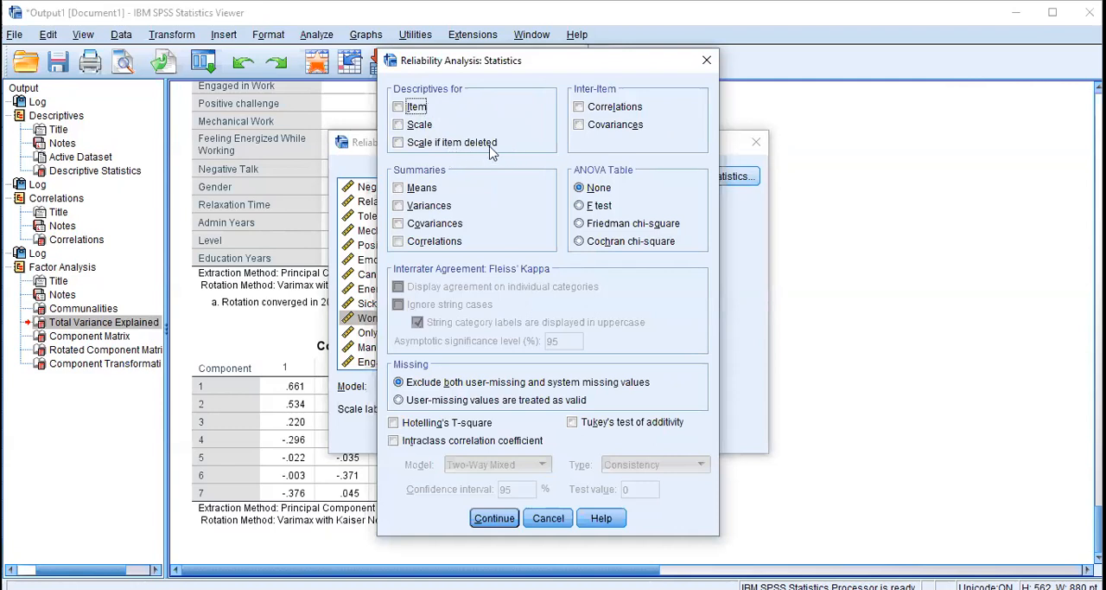
left_click(579, 107)
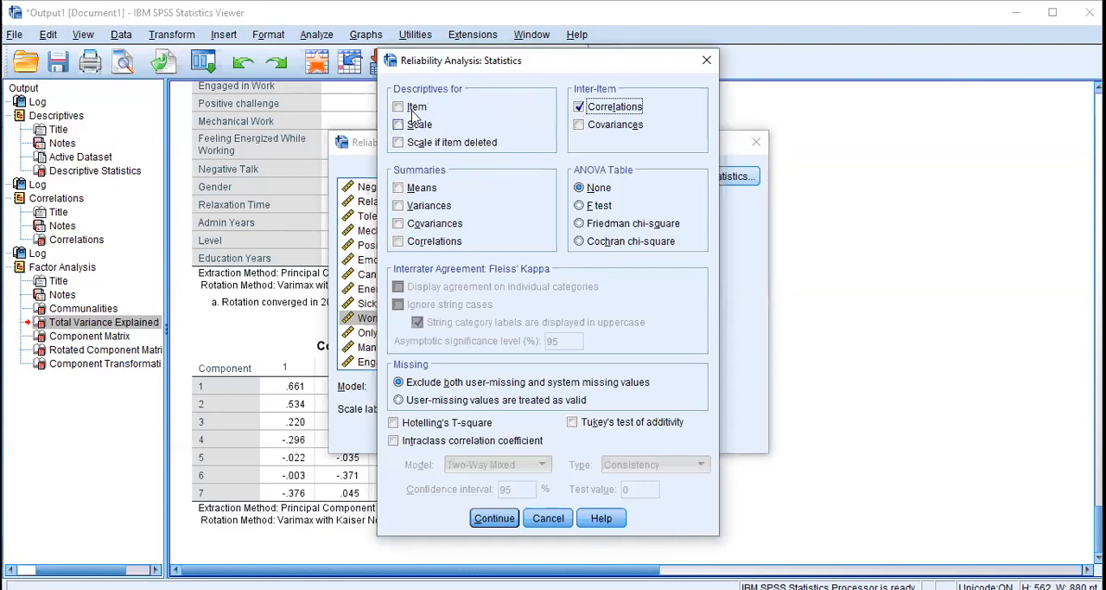
left_click(579, 208)
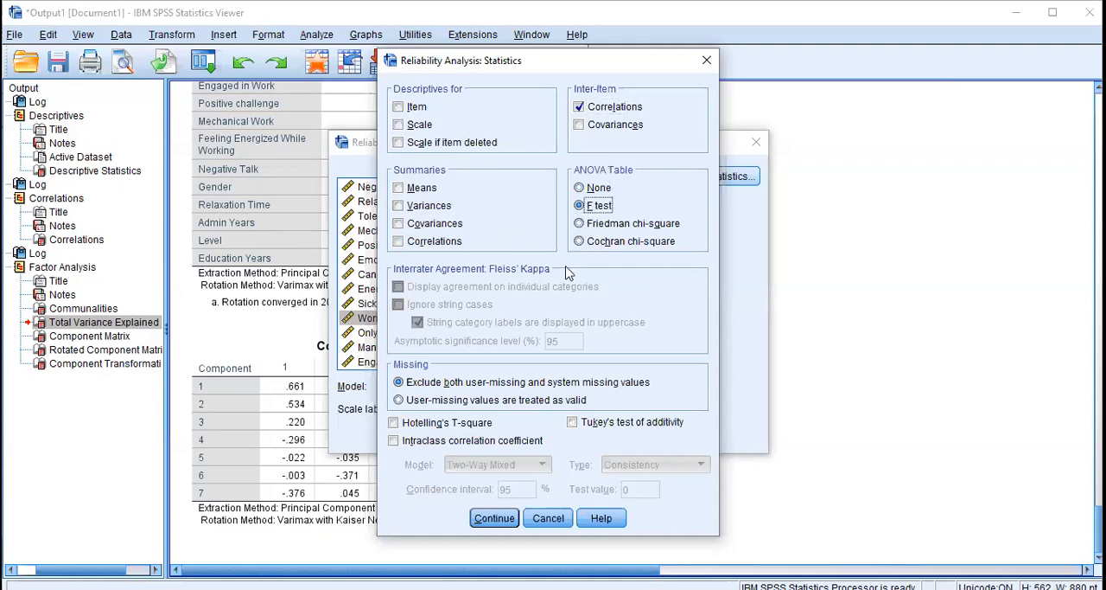
Include summaries for means, variances, covariances and correlations, and run the reliability analysis
left_click(398, 189)
left_click(399, 205)
left_click(398, 223)
left_click(399, 241)
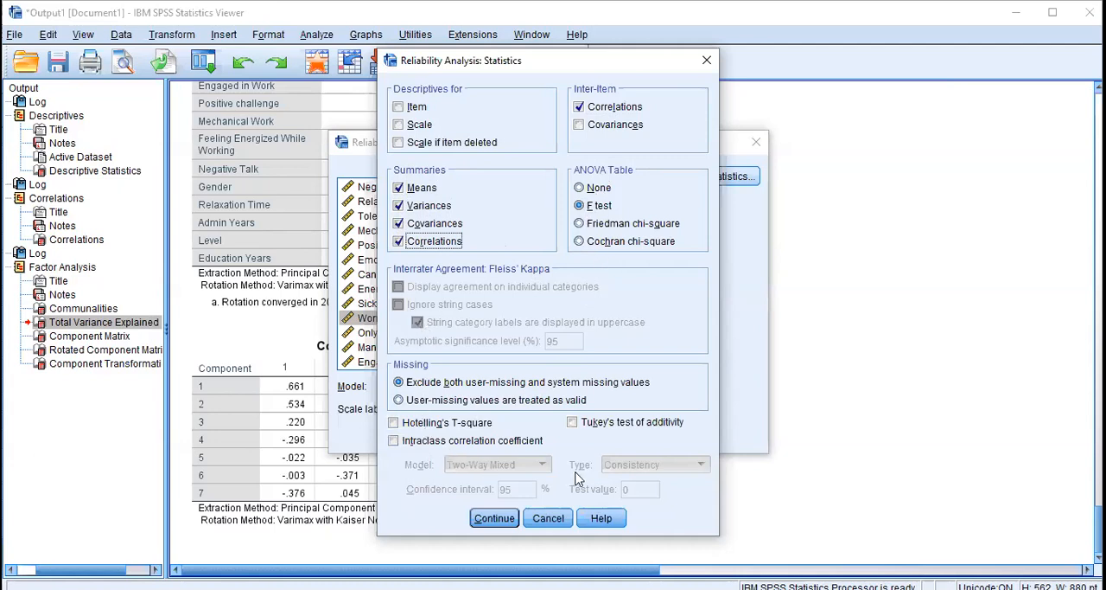
left_click(494, 518)
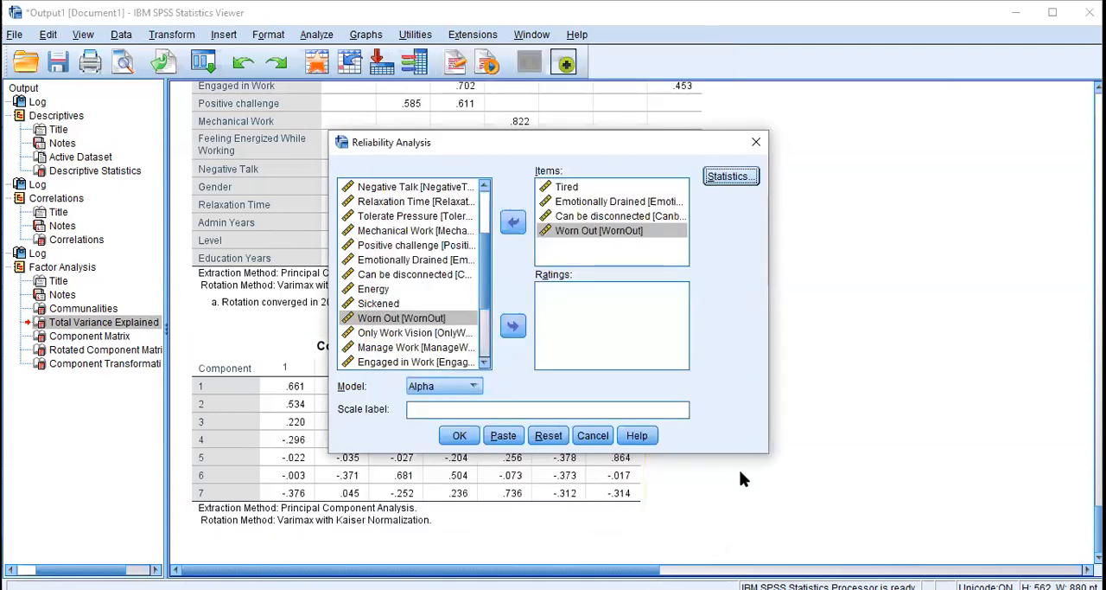
left_click(460, 437)
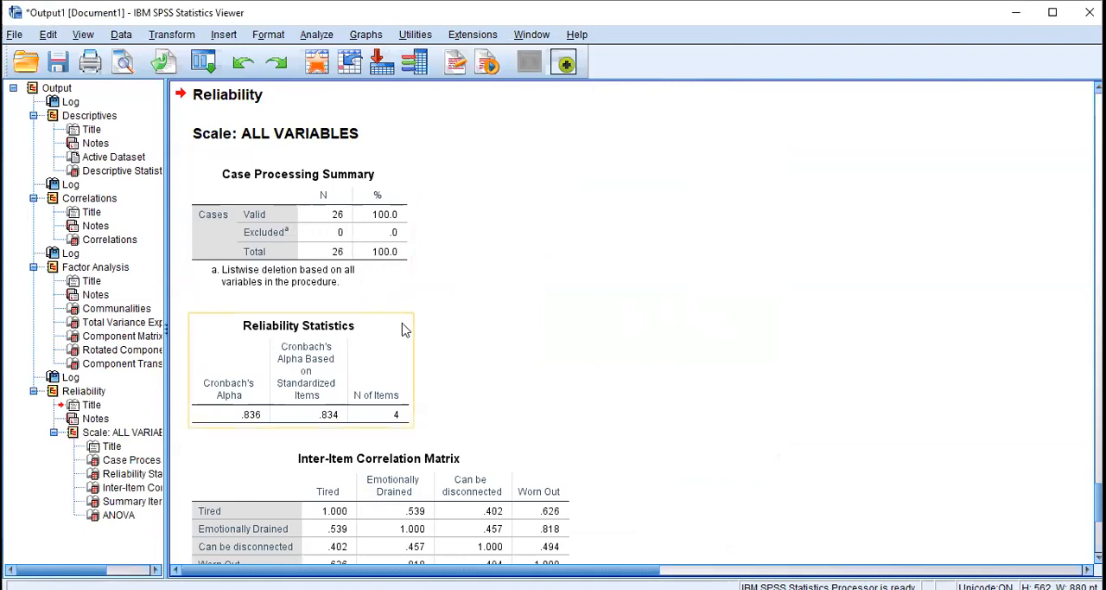
Examine the Reliability Statistics, Inter-Item Correlation Matrix, Summary Item Statistics and ANOVA tables in the reliability output
scroll(401, 322, "down", 6)
scroll(406, 318, "up", 3)
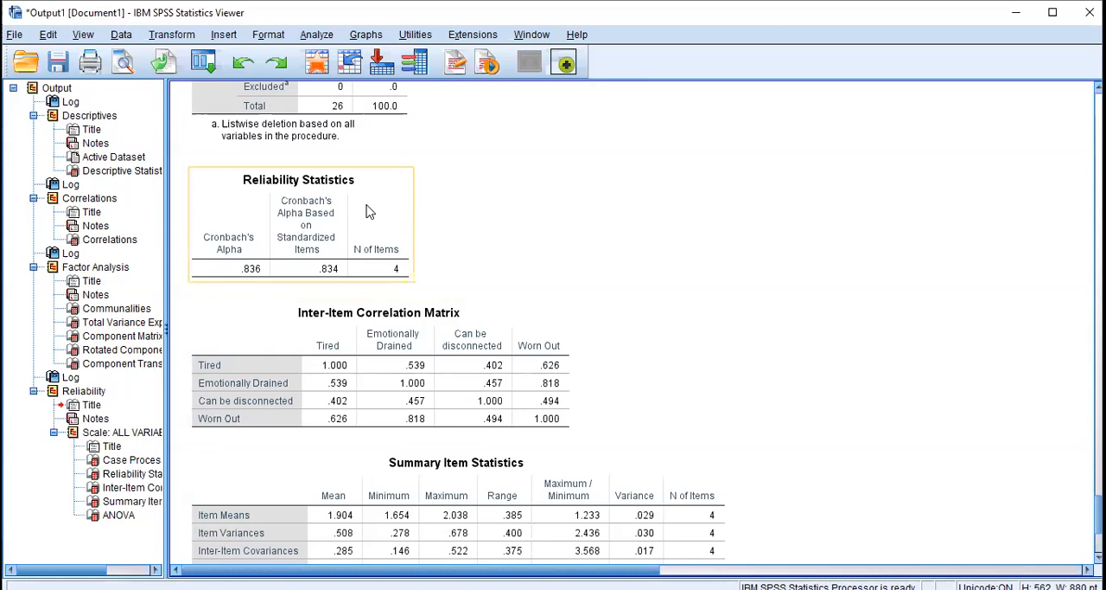
left_click(350, 312)
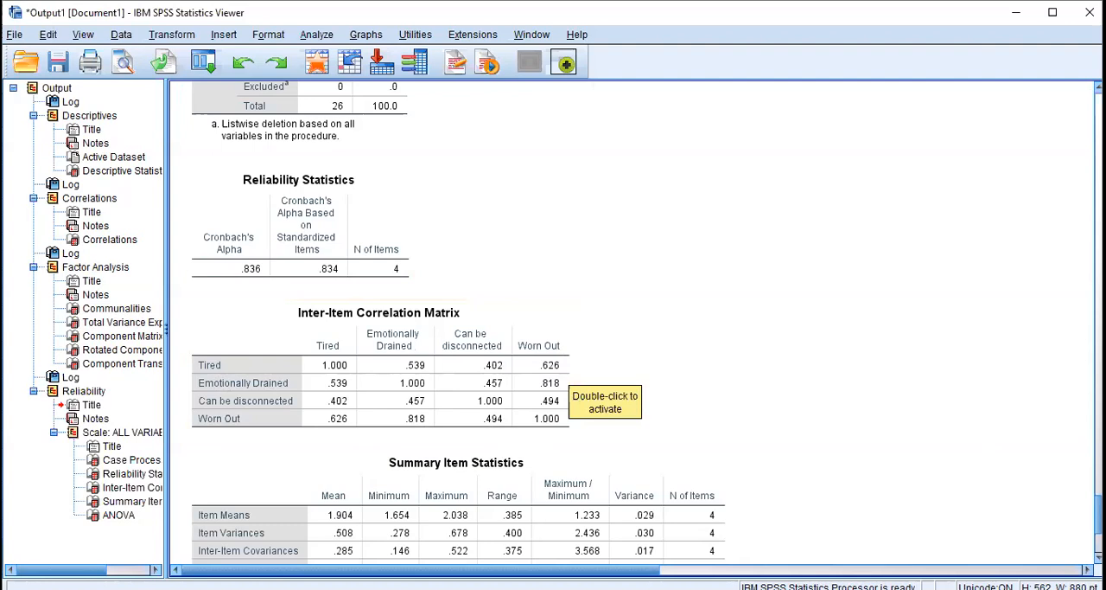
scroll(1058, 491, "down", 5)
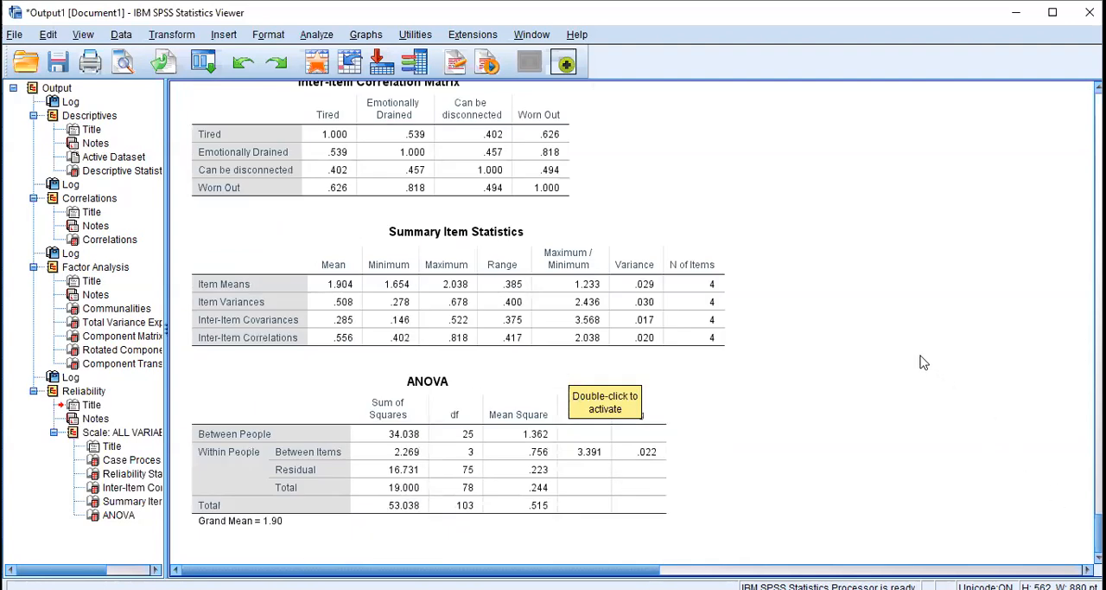
scroll(753, 218, "up", 3)
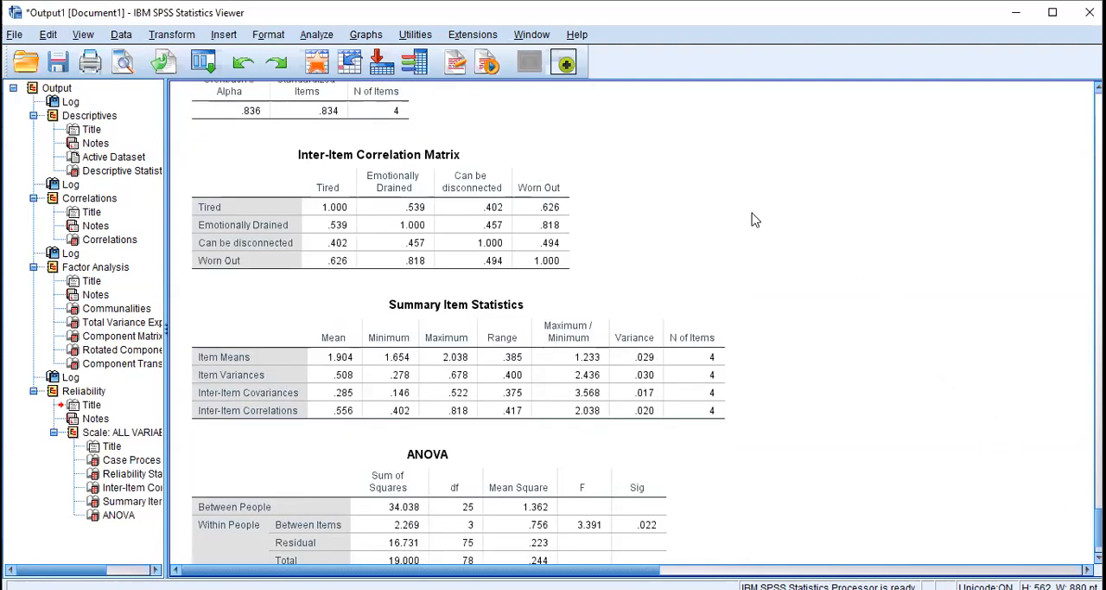
scroll(753, 218, "down", 2)
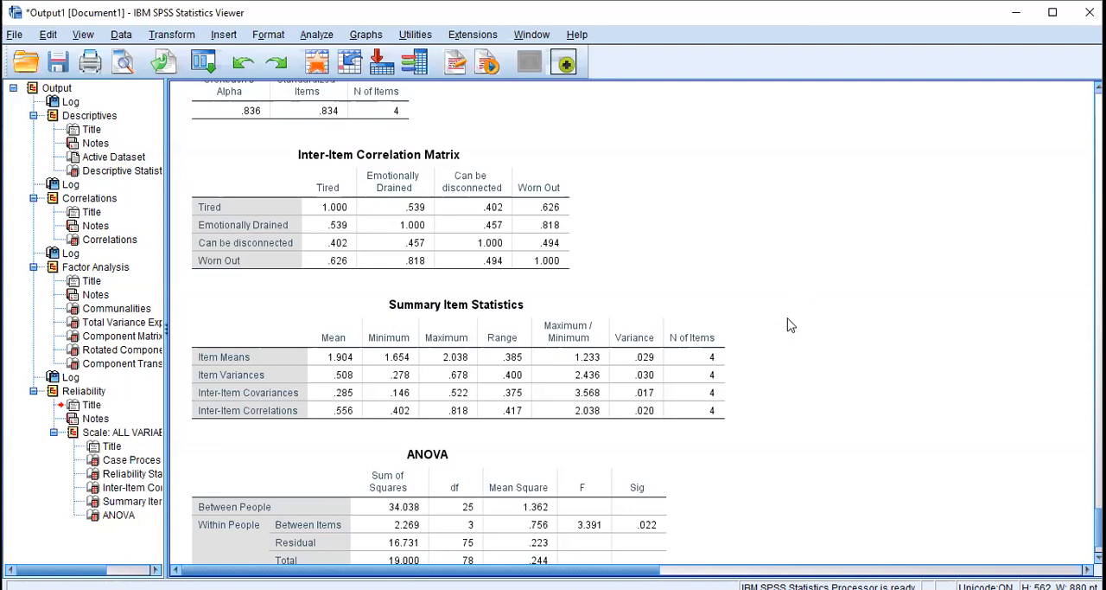
left_click(720, 316)
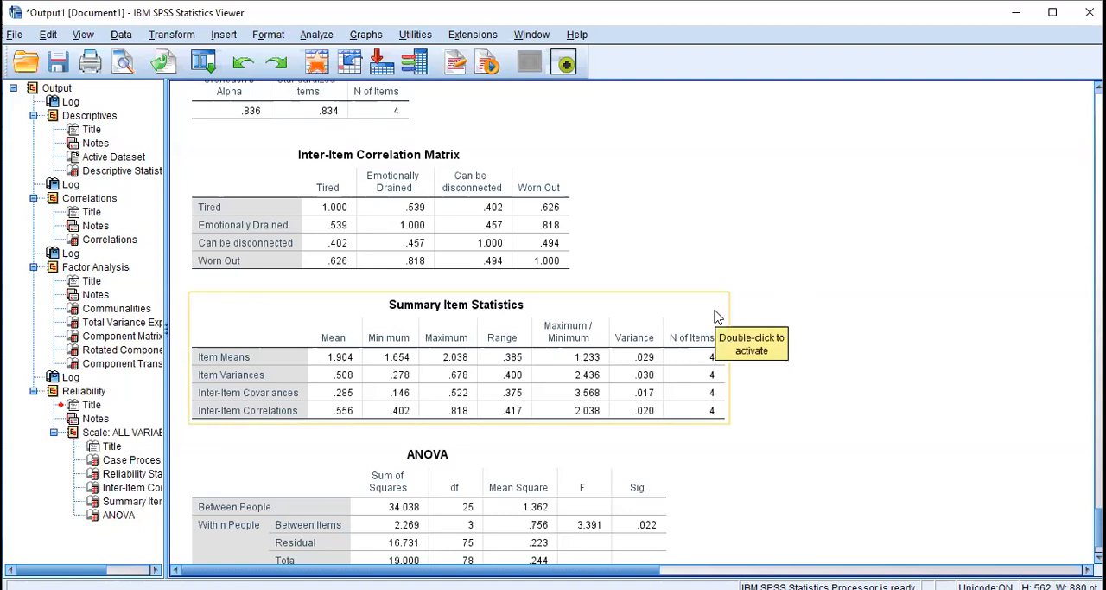
left_click(748, 310)
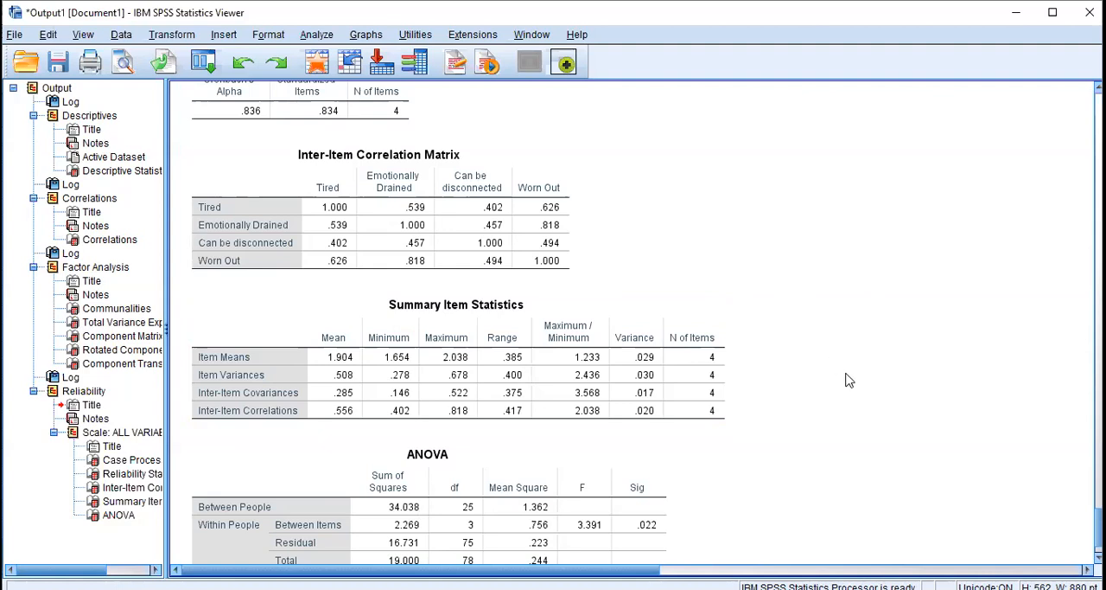
left_click(681, 390)
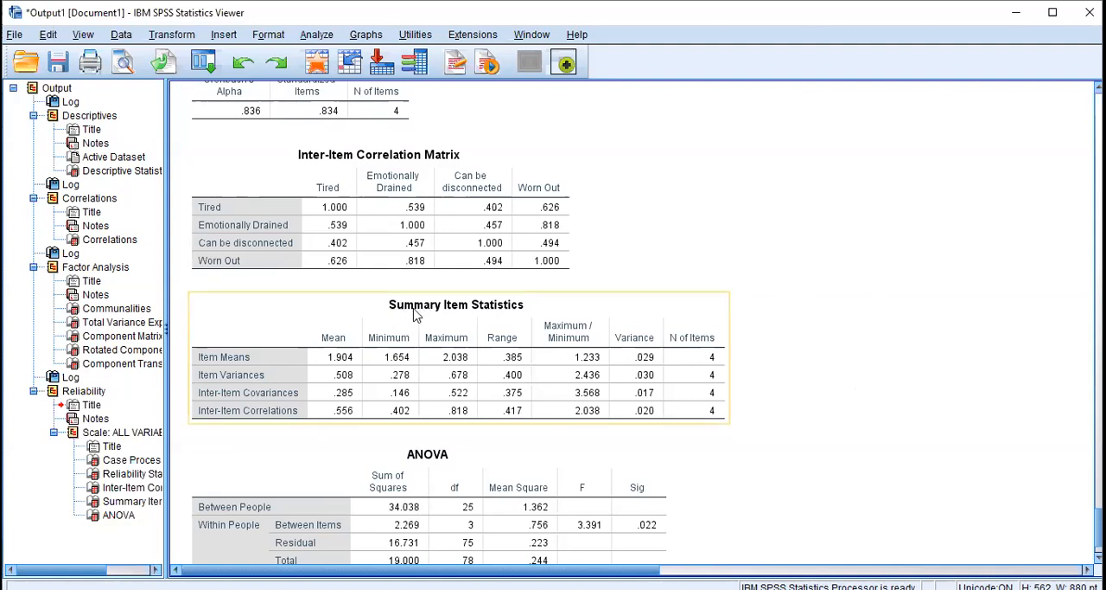
left_click(958, 397)
scroll(958, 398, "down", 2)
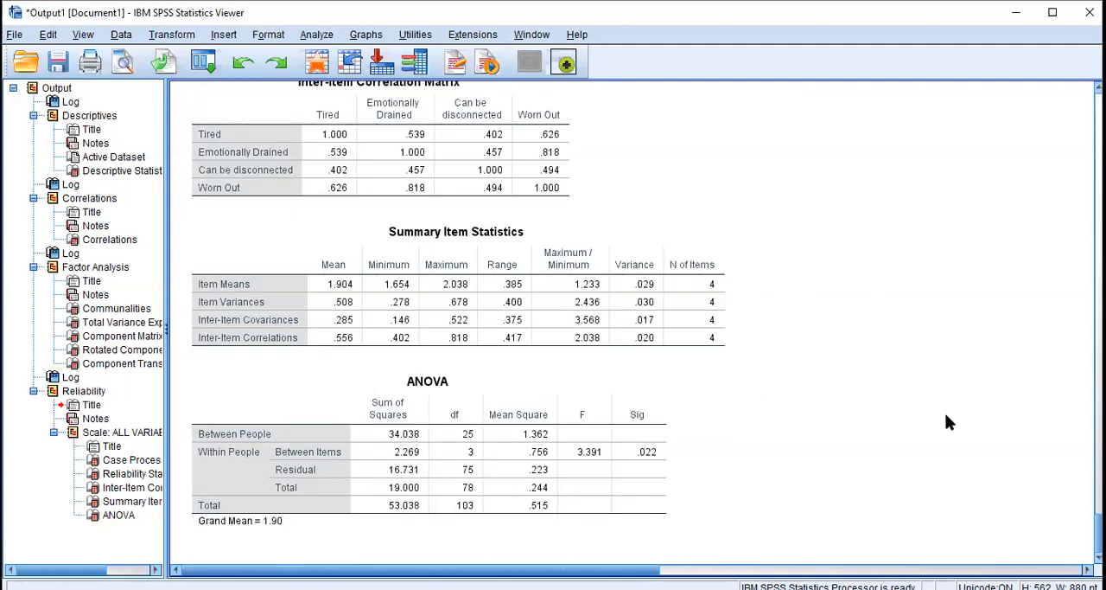
left_click(599, 493)
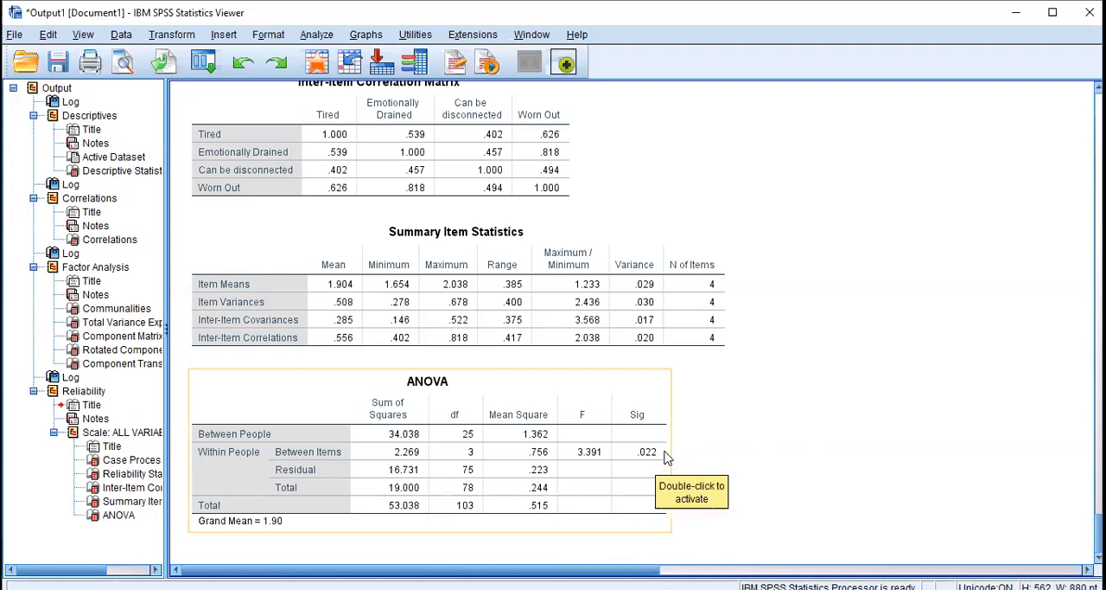
scroll(683, 446, "up", 3)
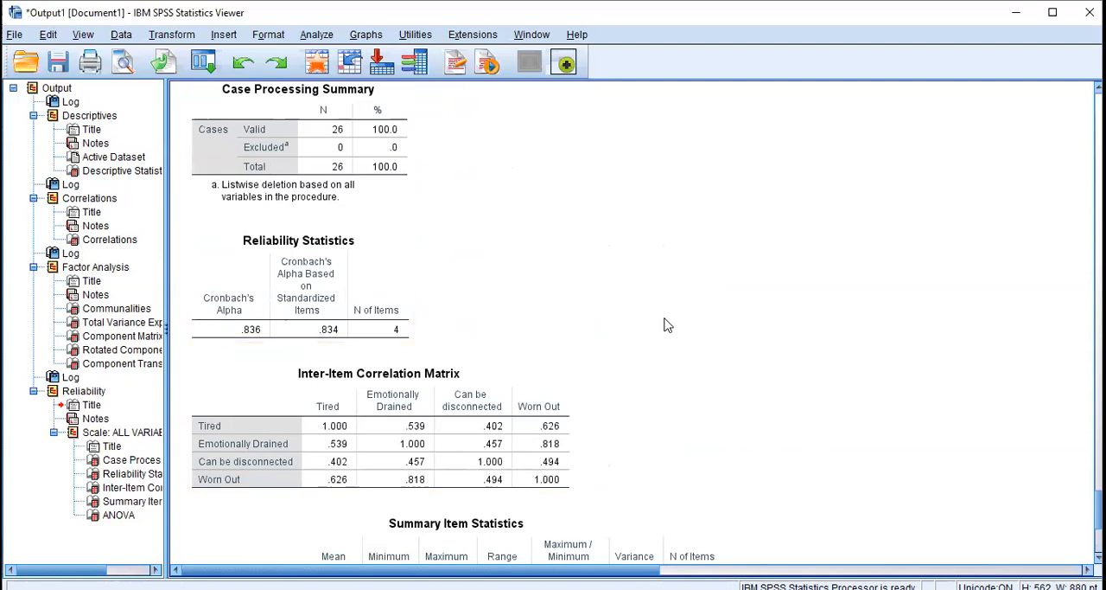
scroll(679, 330, "down", 3)
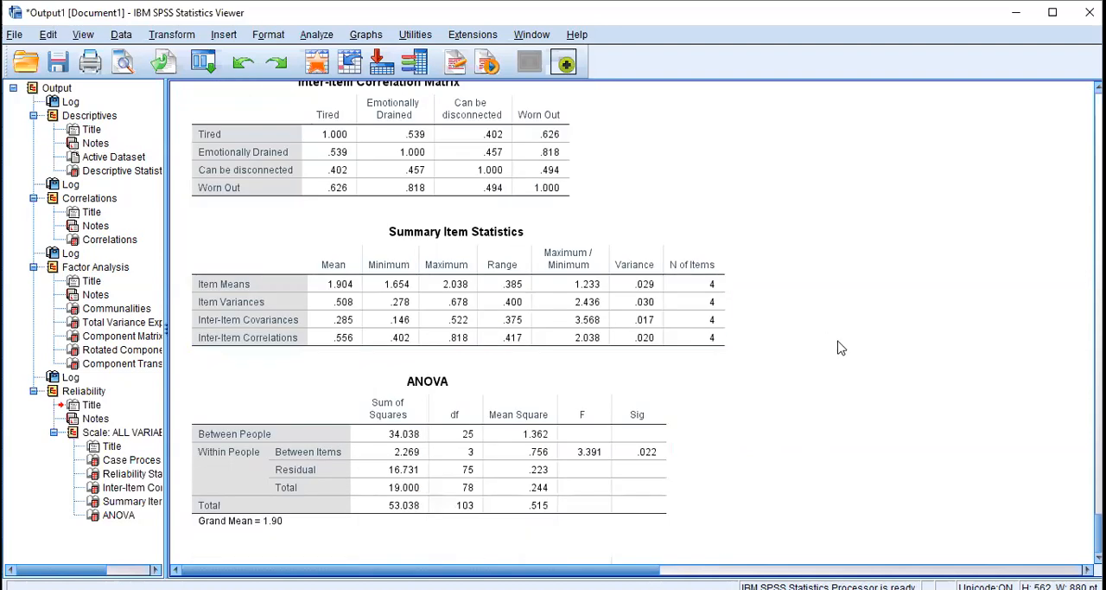